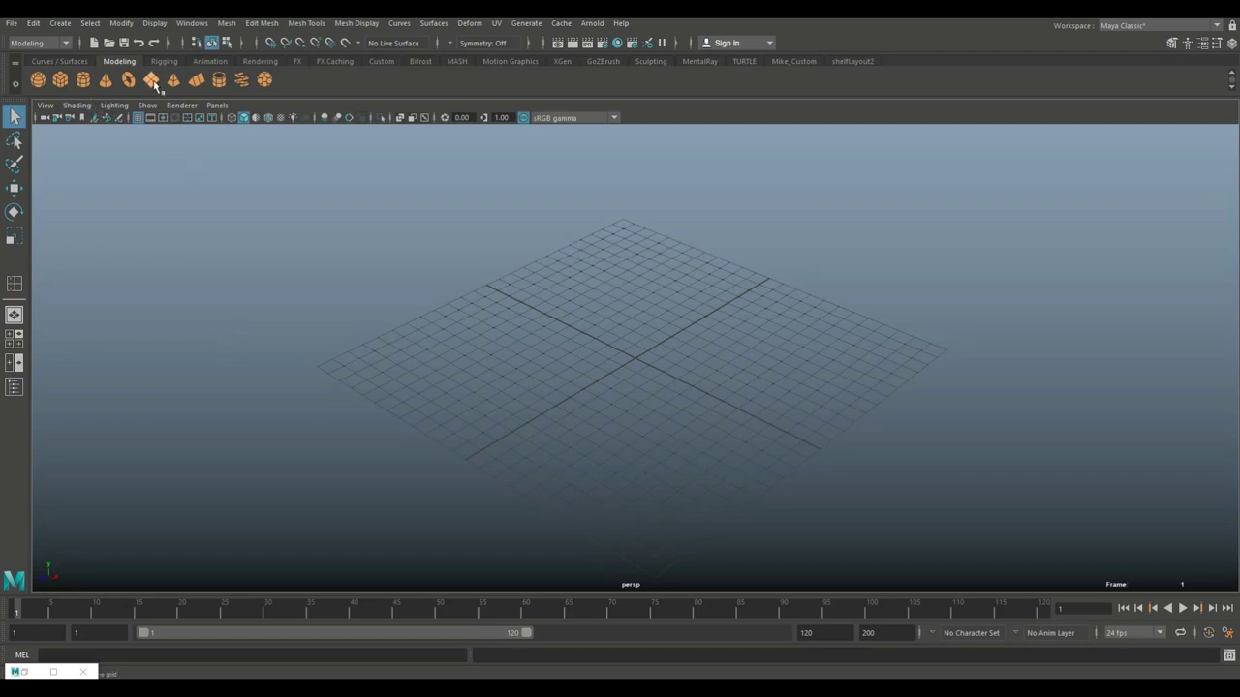
Create a polygon plane at the origin and scale it uniformly until it covers roughly the whole grid.
{"action": "left_click", "coordinate": [153, 82]}
{"action": "key", "text": "r"}
{"action": "left_click_drag", "start_coordinate": [636, 359], "coordinate": [932, 380]}
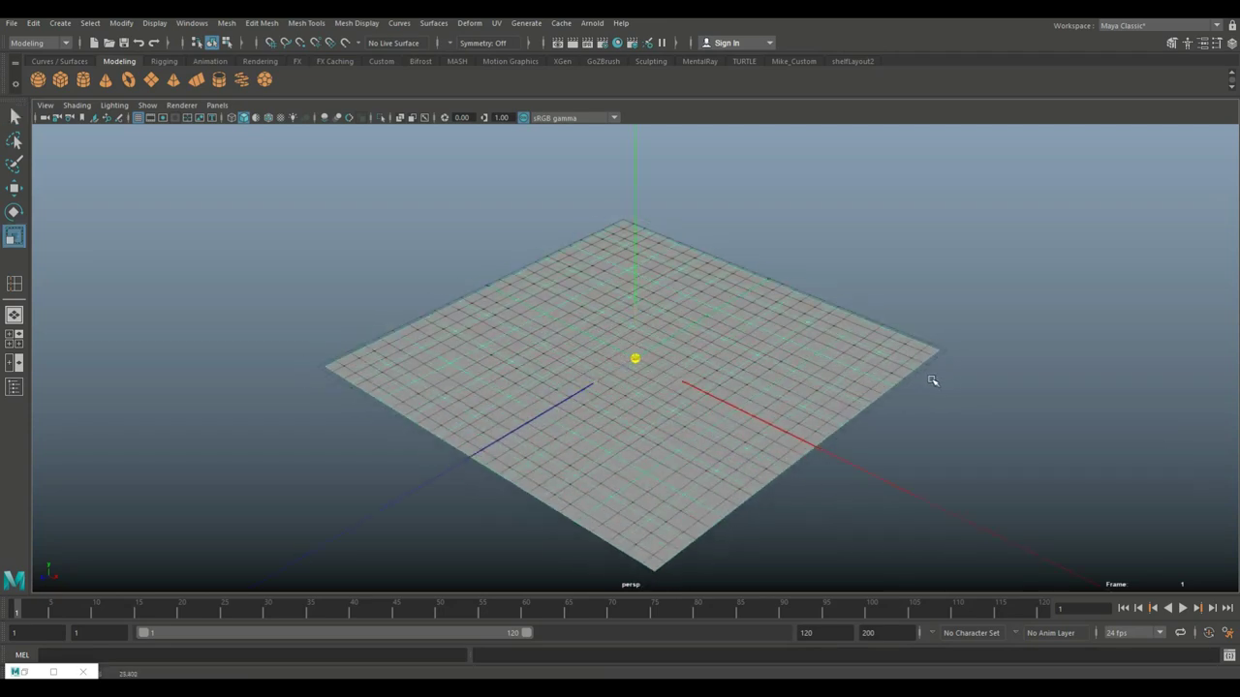
Set the plane's width and height subdivisions to 1.
{"action": "key", "text": "ctrl+a"}
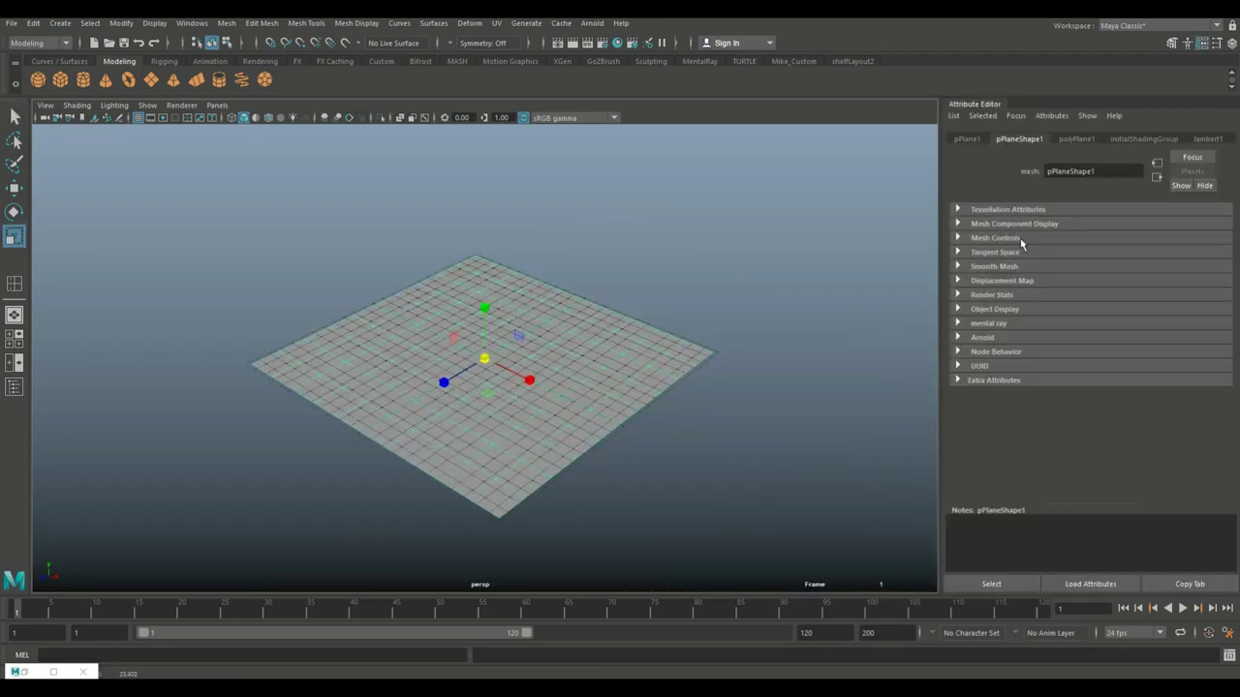
{"action": "left_click", "coordinate": [1073, 139]}
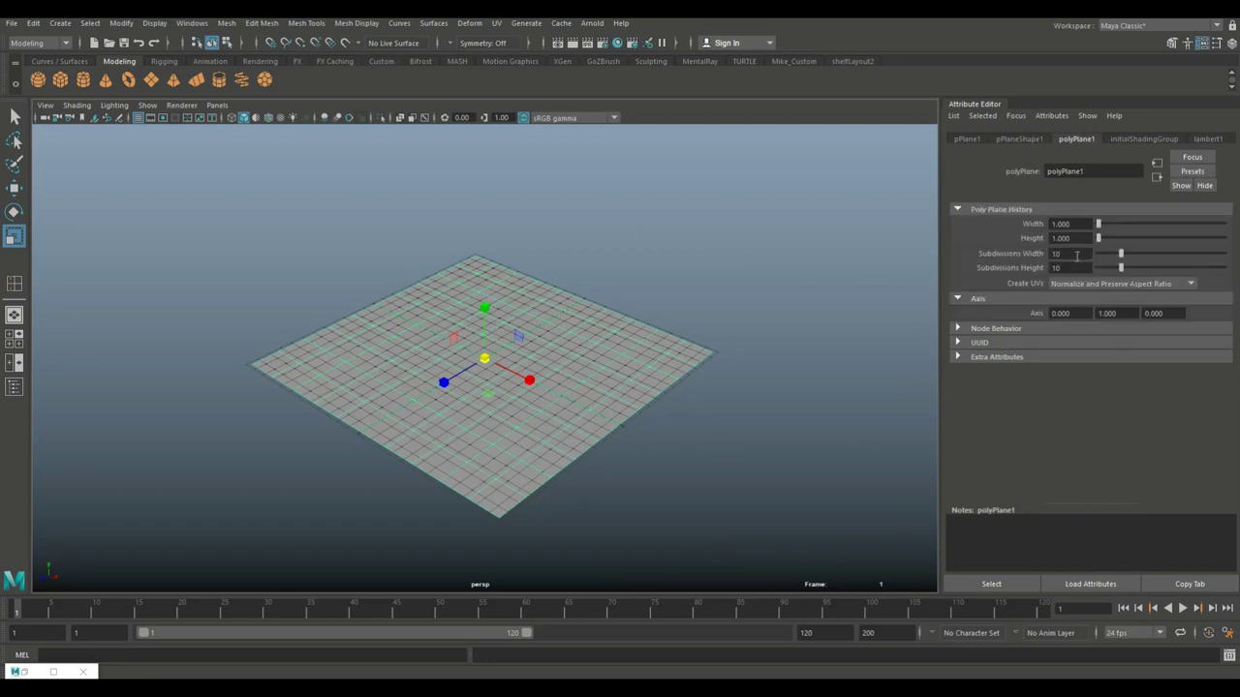
{"action": "double_click", "coordinate": [1068, 254]}
{"action": "type", "text": "1"}
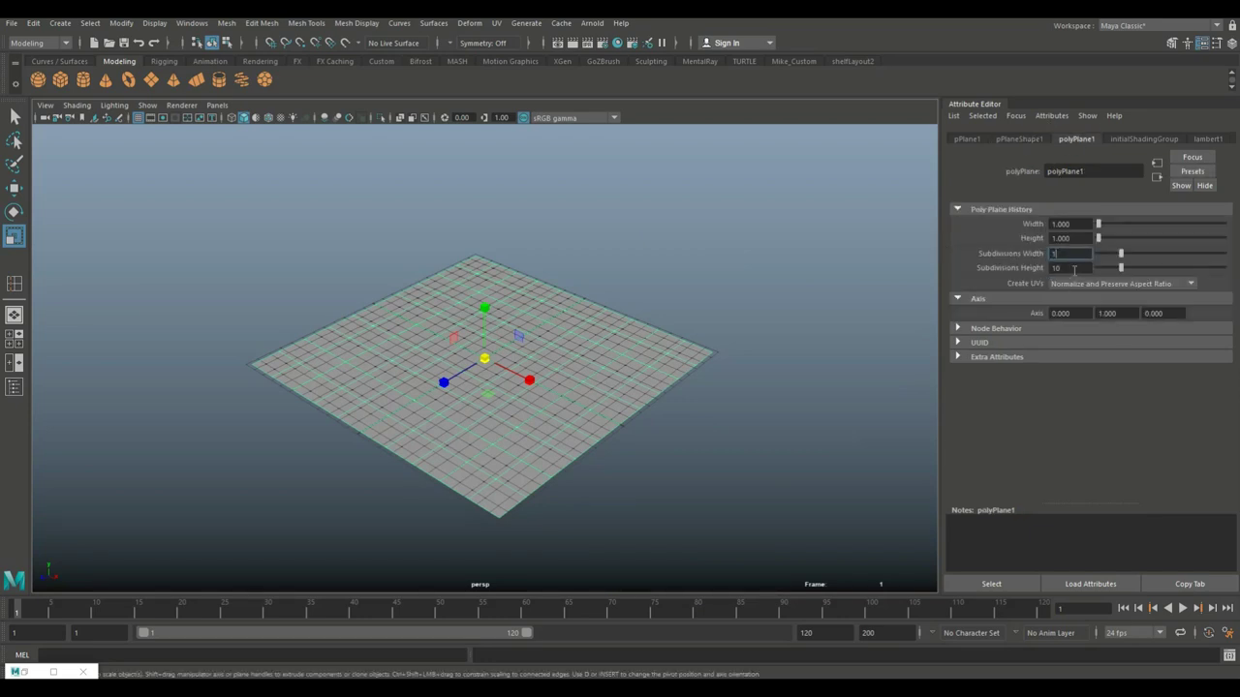
{"action": "double_click", "coordinate": [1073, 268]}
{"action": "type", "text": "1"}
{"action": "key", "text": "Return"}
{"action": "scroll", "coordinate": [639, 360], "scroll_direction": "up", "scroll_amount": 2}
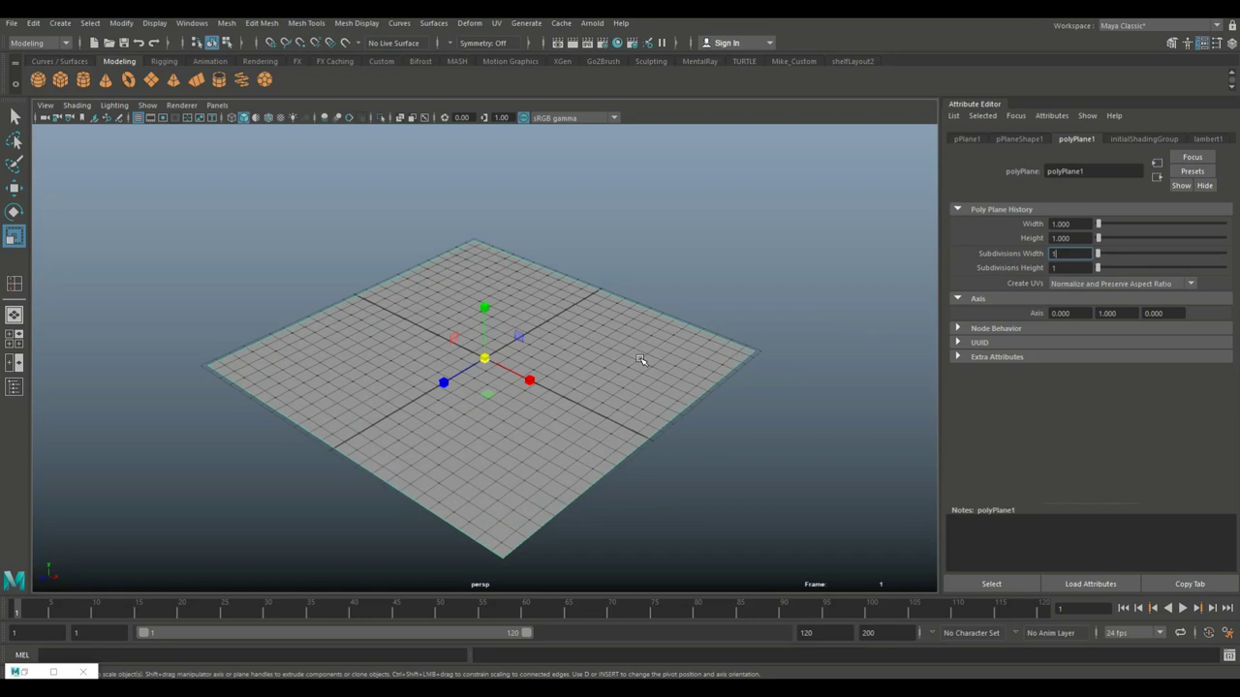
Hide the grid in the perspective view.
{"action": "left_click_drag", "start_coordinate": [672, 414], "coordinate": [738, 426], "text": "alt"}
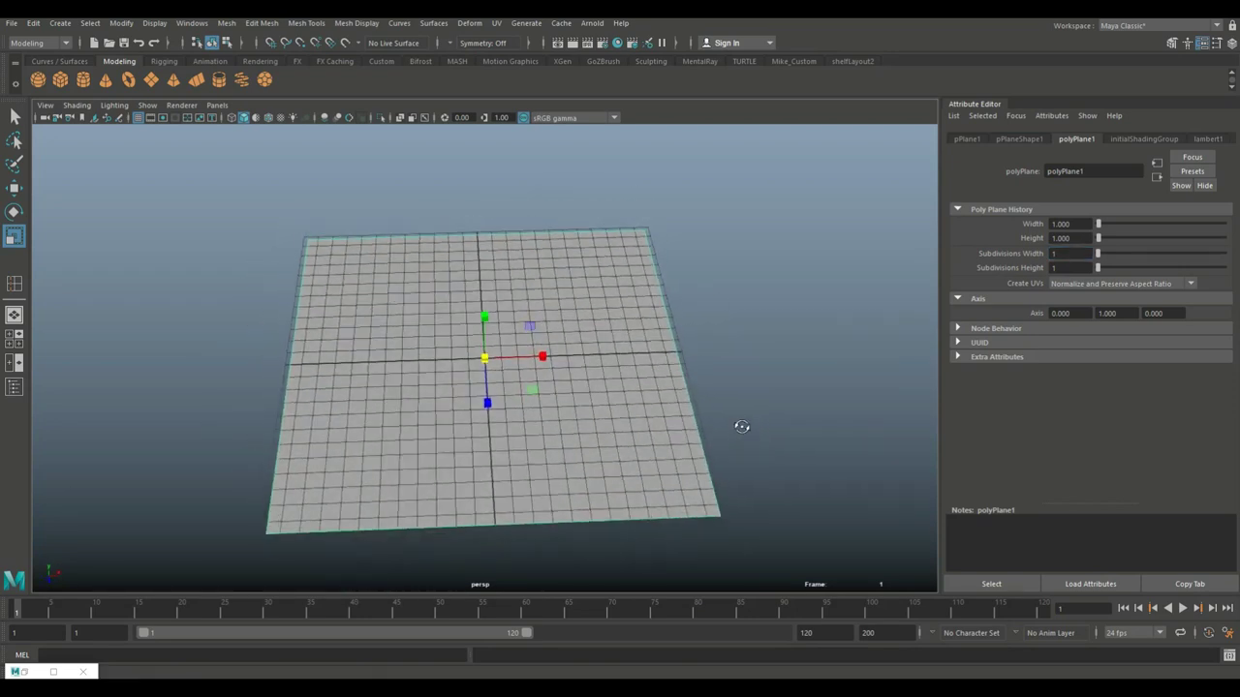
{"action": "left_click", "coordinate": [160, 25]}
{"action": "left_click", "coordinate": [193, 54]}
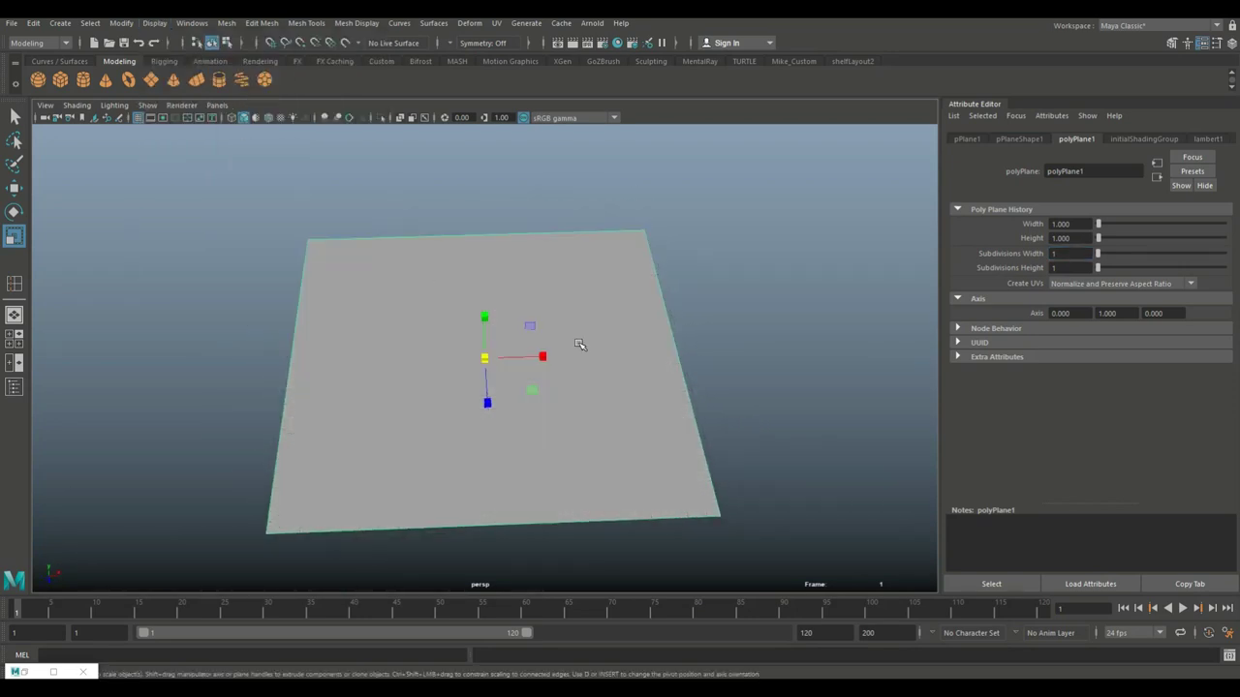
Insert two evenly spaced edge loops in each direction, dividing the plane into three by three faces.
{"action": "left_click_drag", "start_coordinate": [578, 345], "coordinate": [683, 299], "text": "alt"}
{"action": "left_click", "coordinate": [306, 23]}
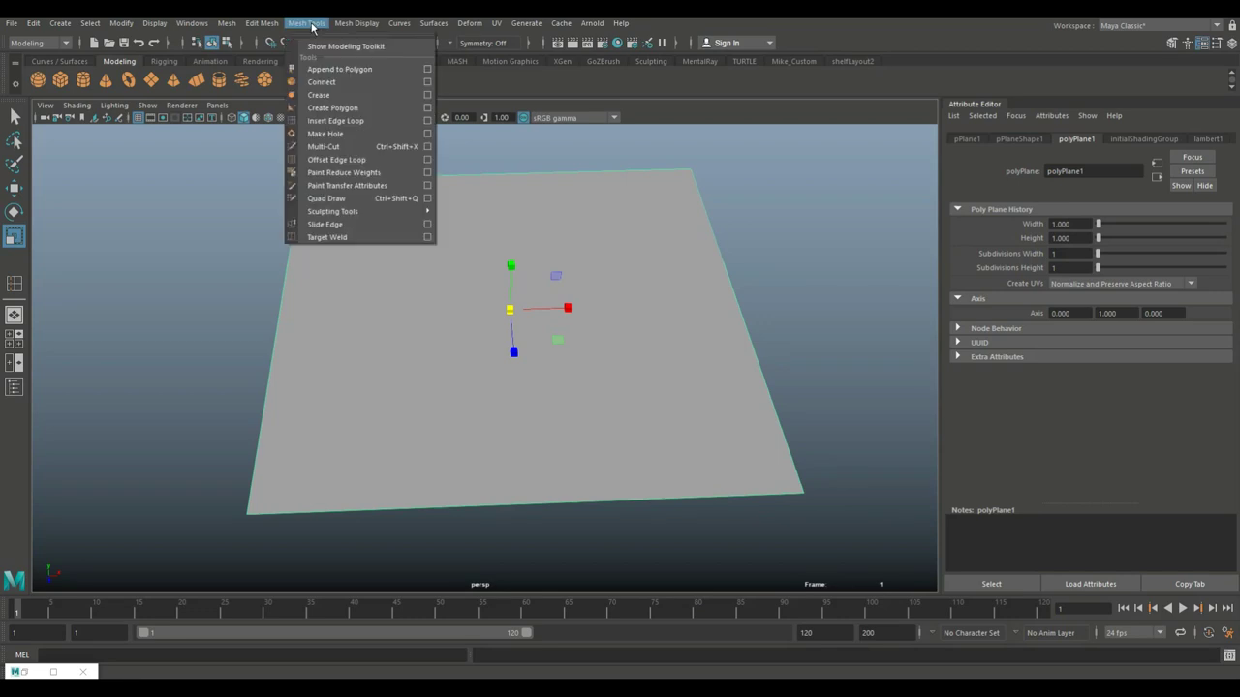
{"action": "left_click", "coordinate": [358, 118]}
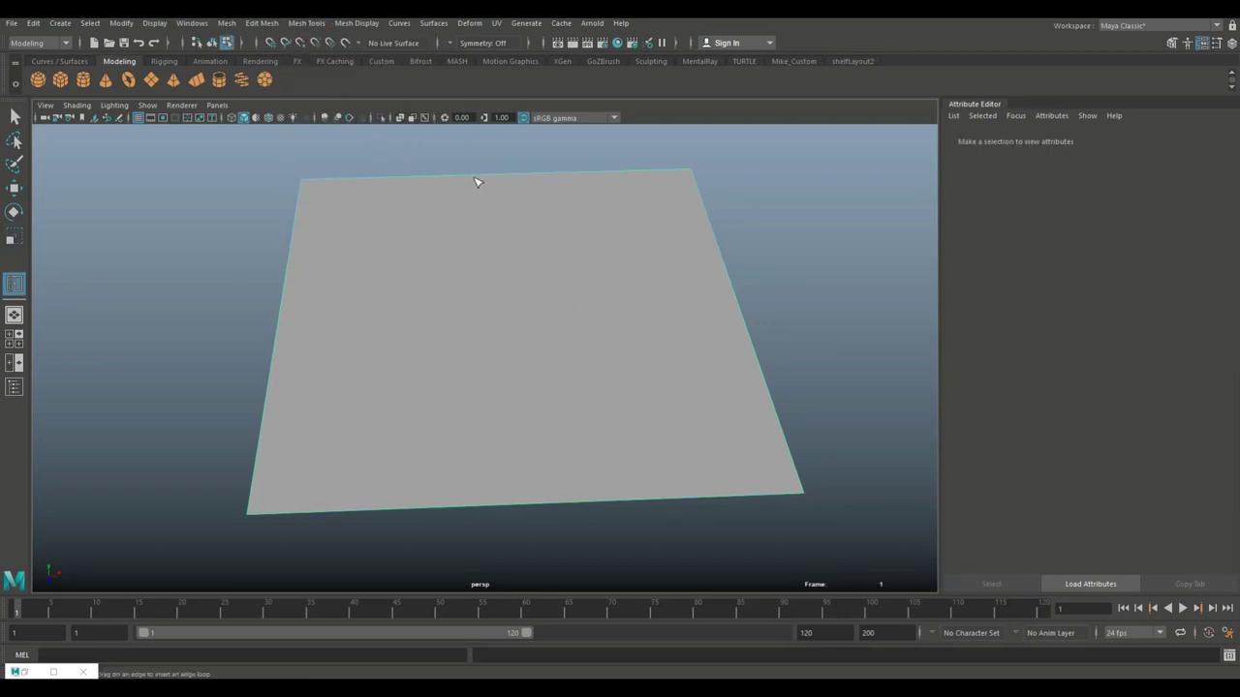
{"action": "left_click", "coordinate": [477, 178]}
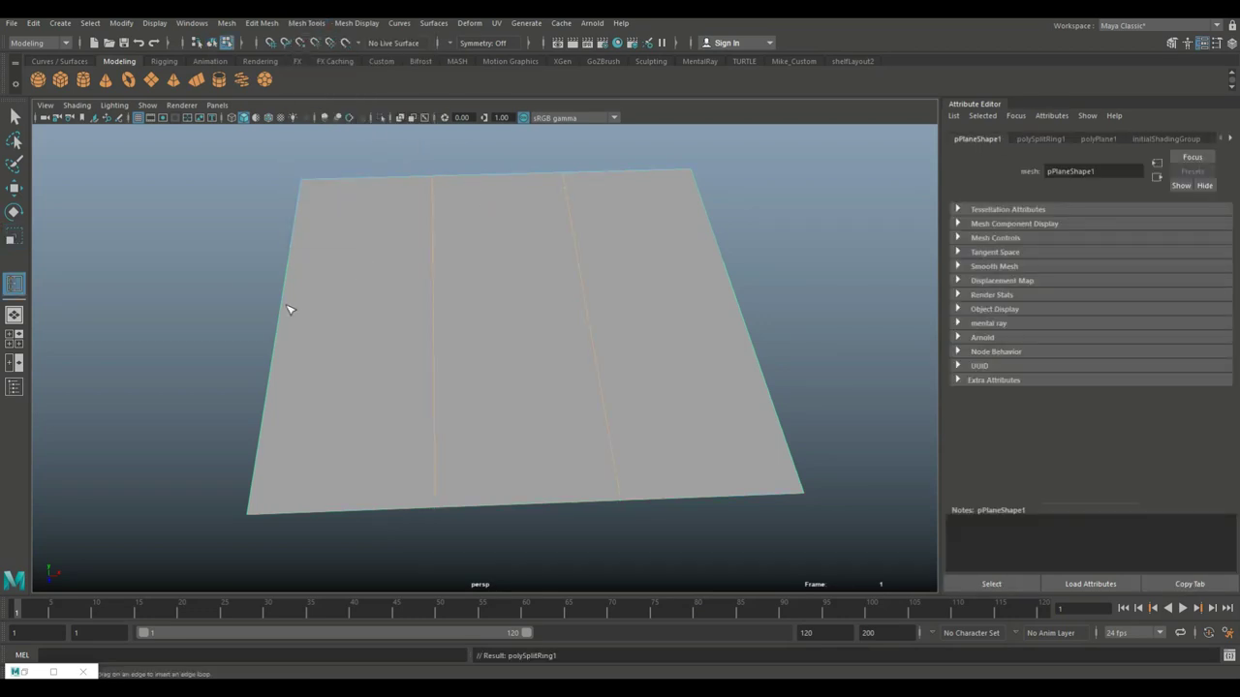
{"action": "left_click", "coordinate": [281, 310]}
{"action": "key", "text": "q"}
{"action": "scroll", "coordinate": [726, 349], "scroll_direction": "down", "scroll_amount": 2}
{"action": "scroll", "coordinate": [723, 349], "scroll_direction": "up", "scroll_amount": 2}
{"action": "mouse_move", "coordinate": [723, 349]}
{"action": "left_mouse_down", "text": "alt"}
{"action": "mouse_move", "coordinate": [708, 333]}
{"action": "mouse_move", "coordinate": [747, 351]}
{"action": "left_mouse_up", "text": "alt"}
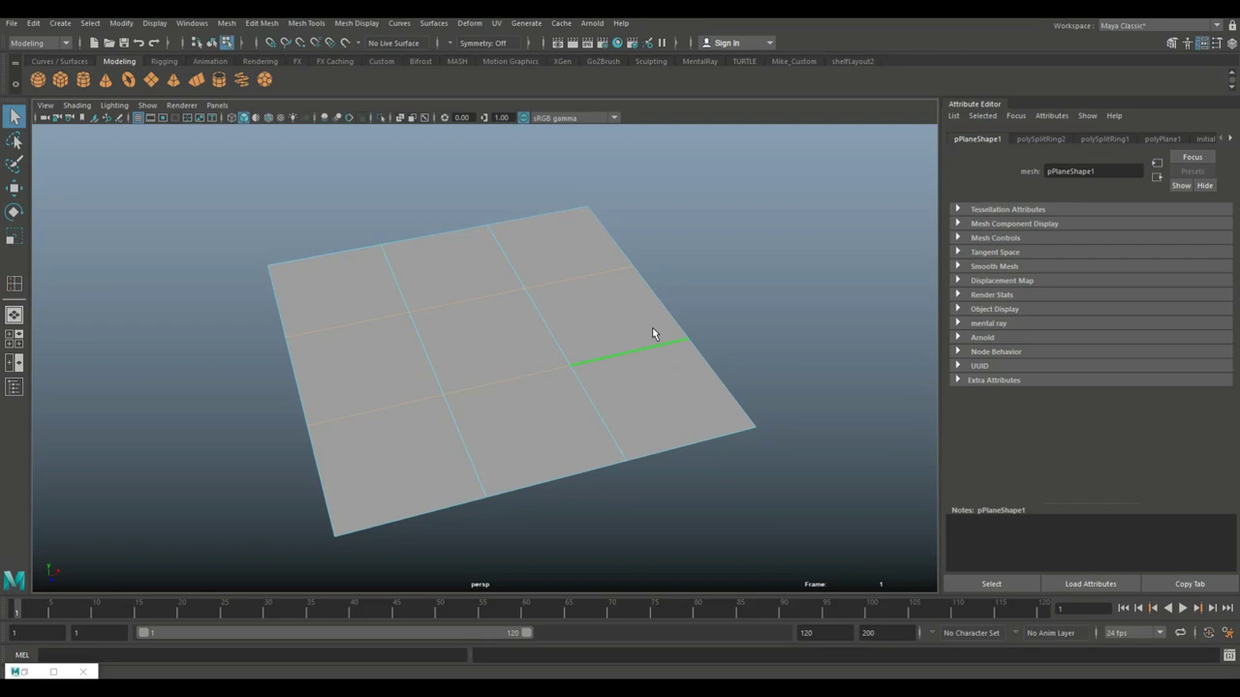
Return the plane to object mode and check its UV layout in the UV Editor.
{"action": "right_click_drag", "start_coordinate": [572, 265], "coordinate": [623, 248]}
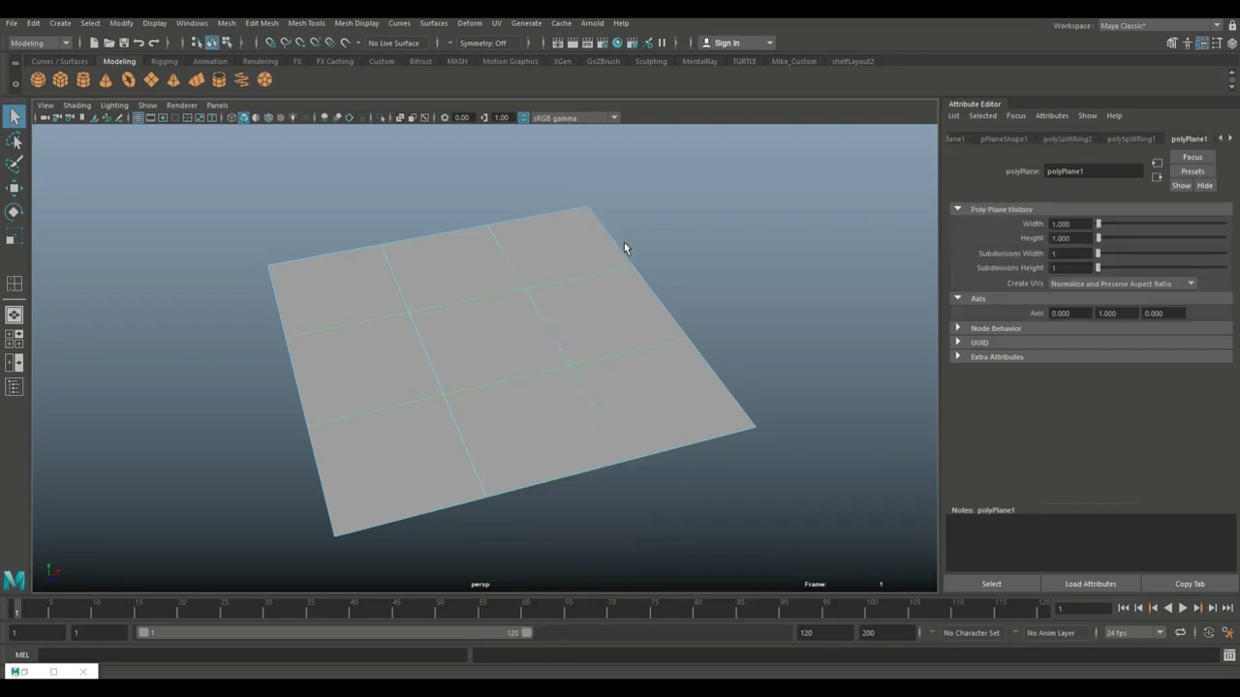
{"action": "left_click", "coordinate": [496, 23]}
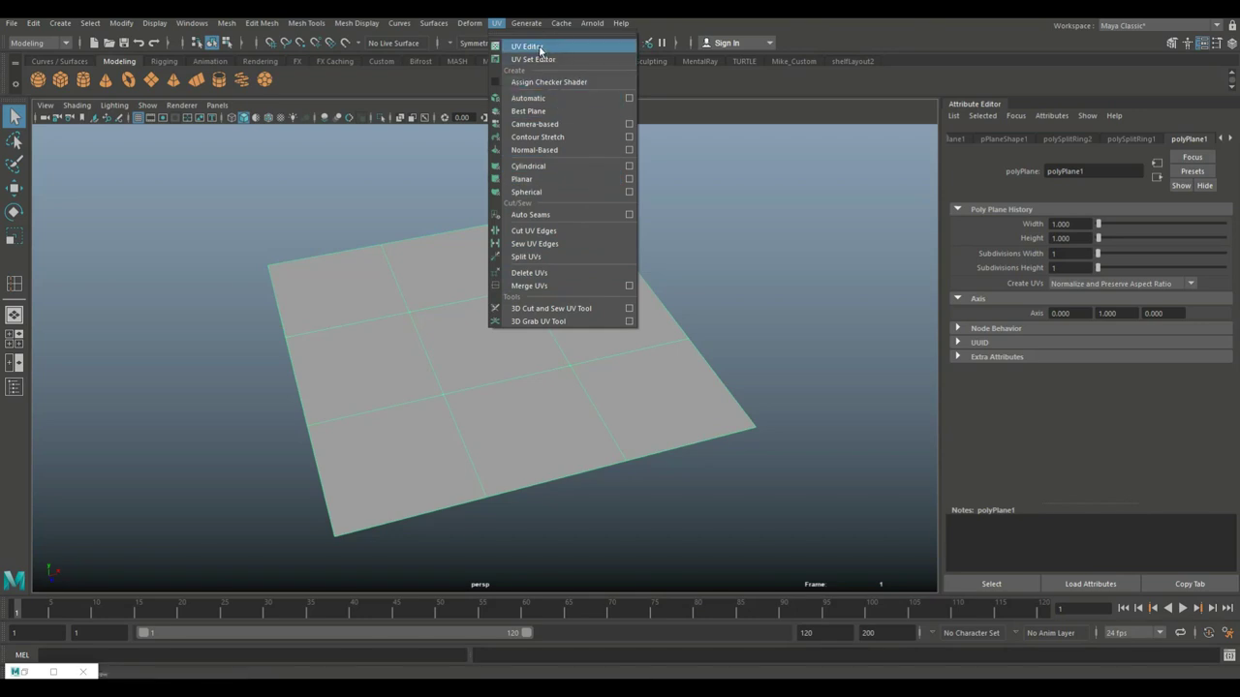
{"action": "left_click", "coordinate": [538, 45]}
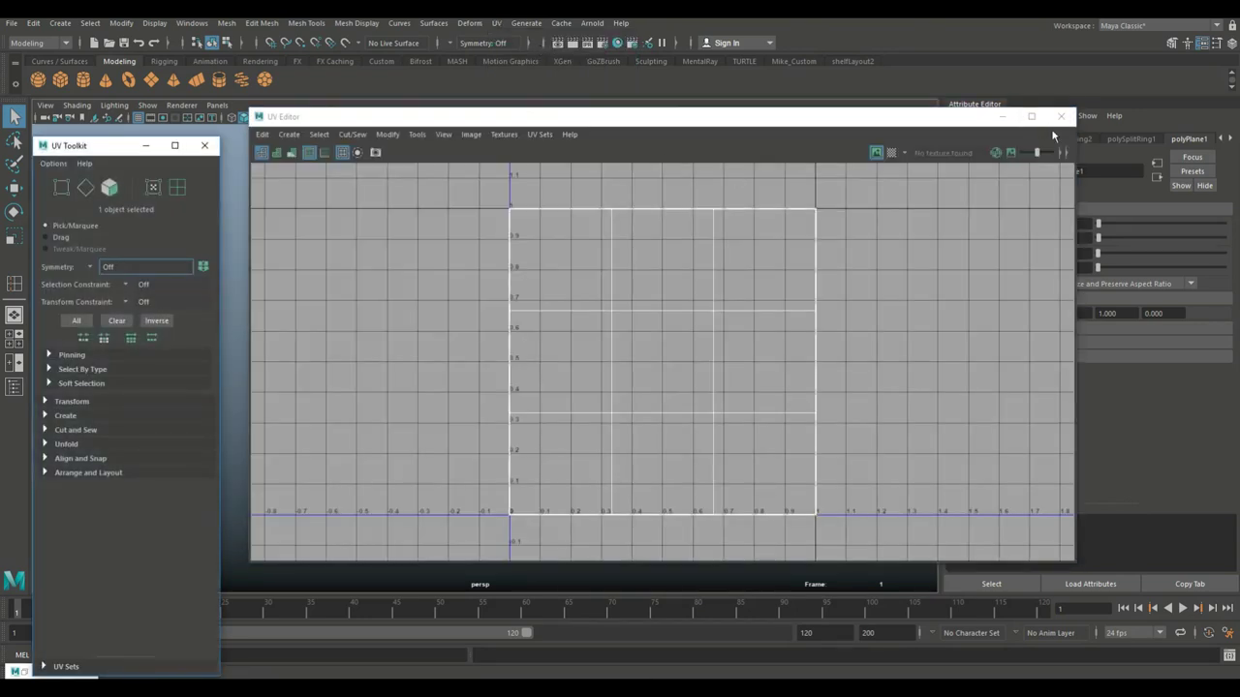
{"action": "left_click", "coordinate": [1060, 117]}
{"action": "left_click", "coordinate": [205, 151]}
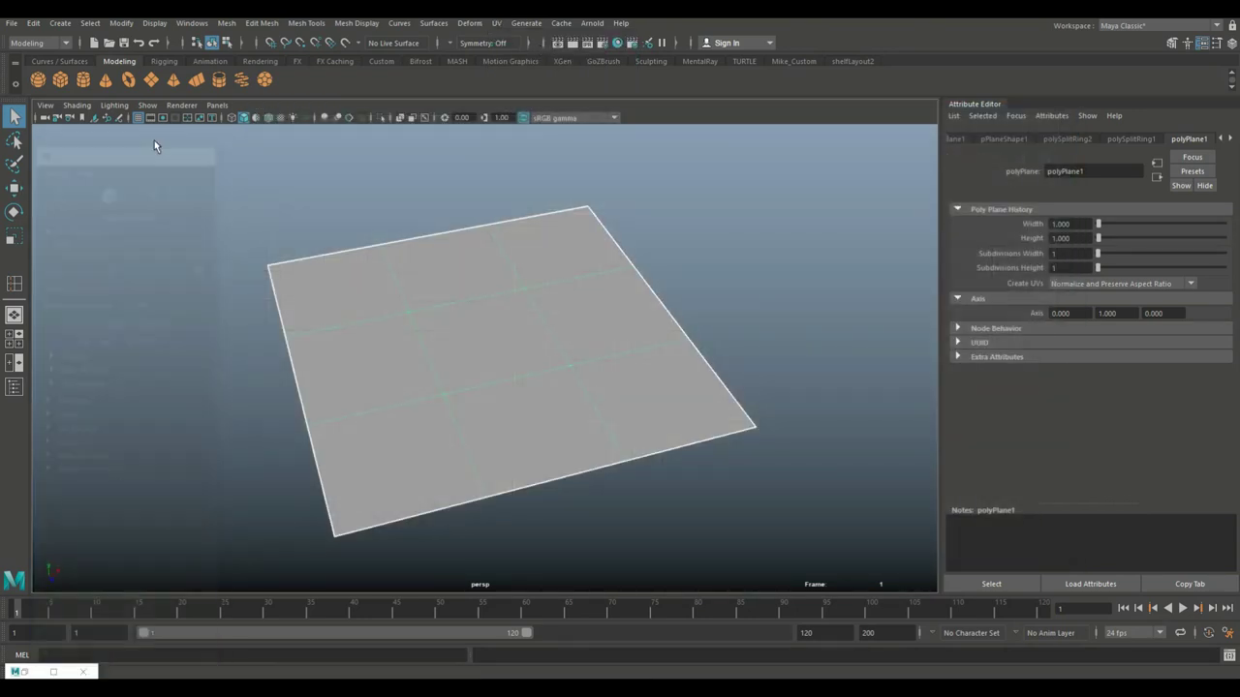
Export the selected plane to the Desktop as an OBJ file named Plane.
{"action": "left_click", "coordinate": [12, 24]}
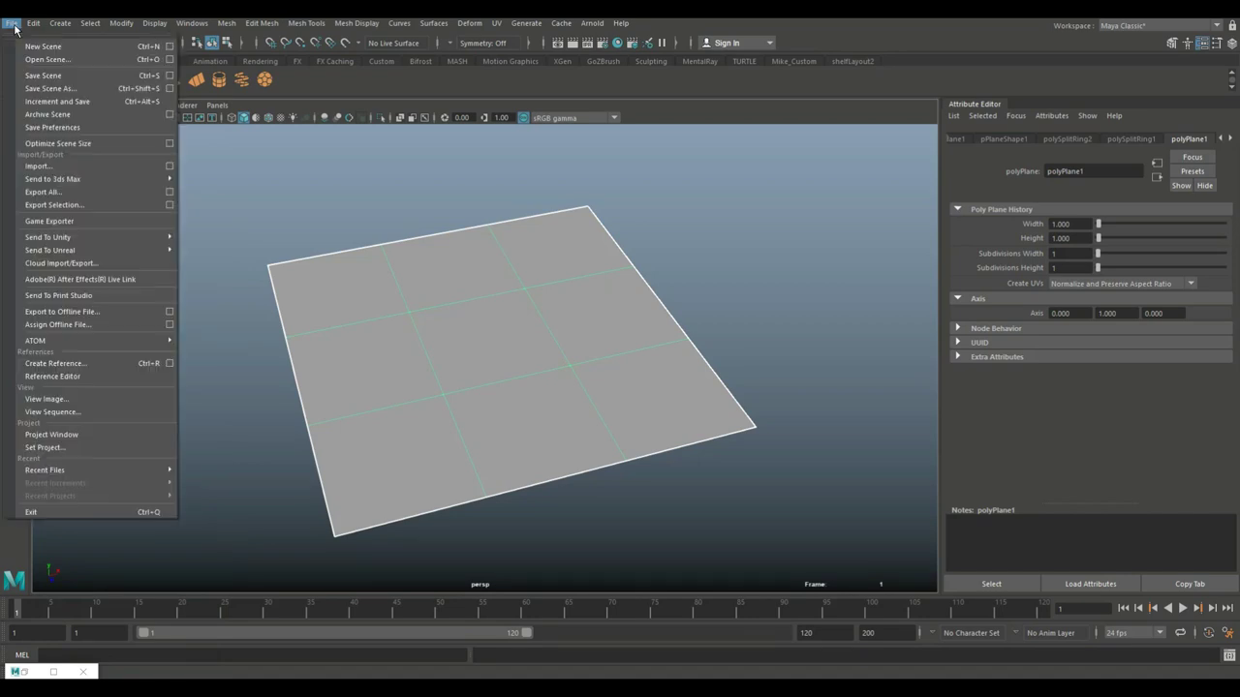
{"action": "left_click", "coordinate": [87, 205]}
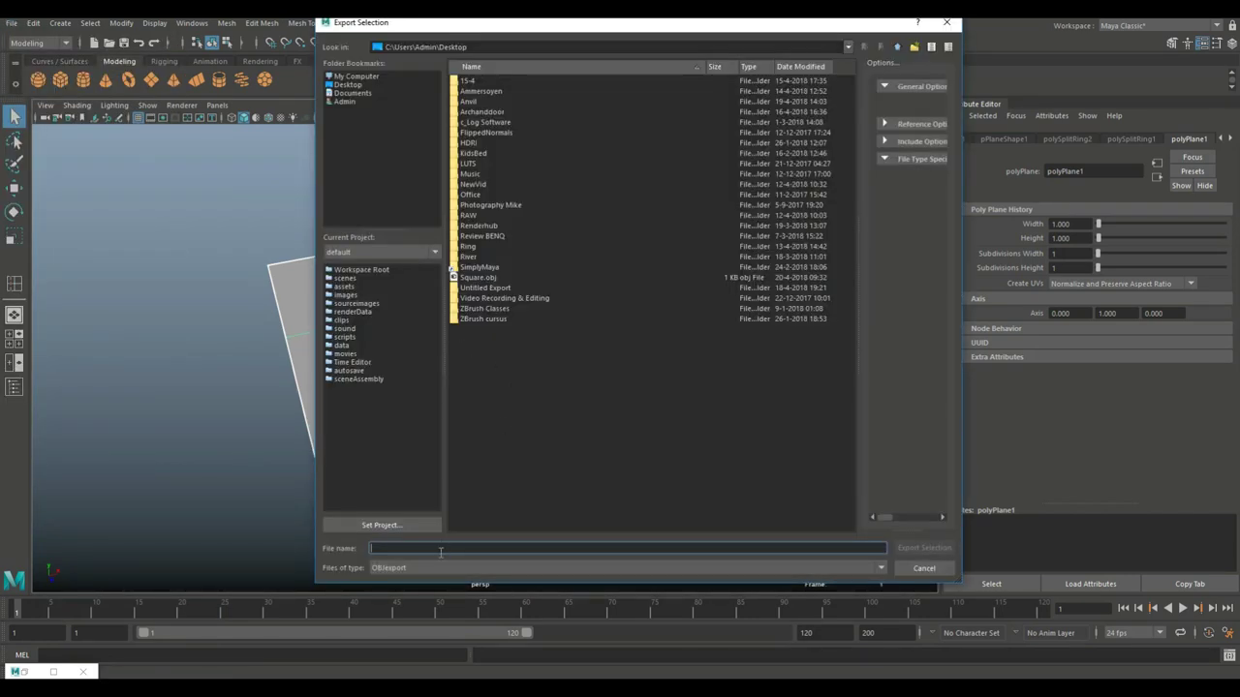
{"action": "type", "text": "Plane"}
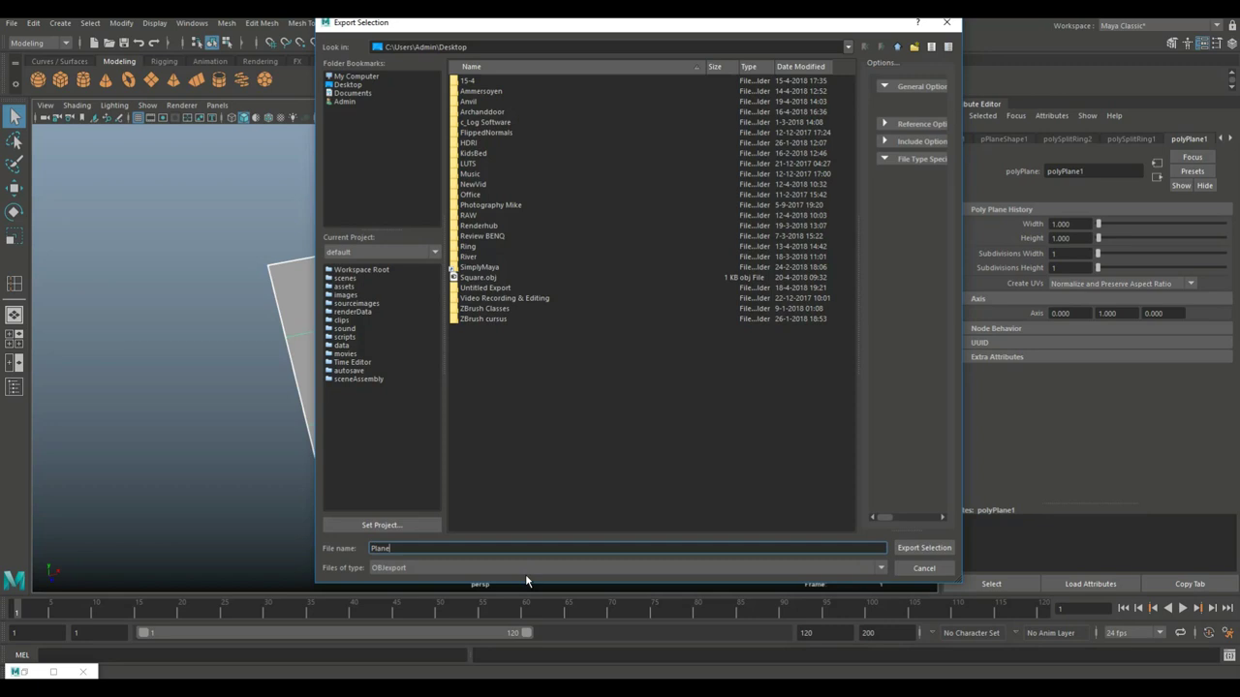
{"action": "left_click", "coordinate": [922, 547]}
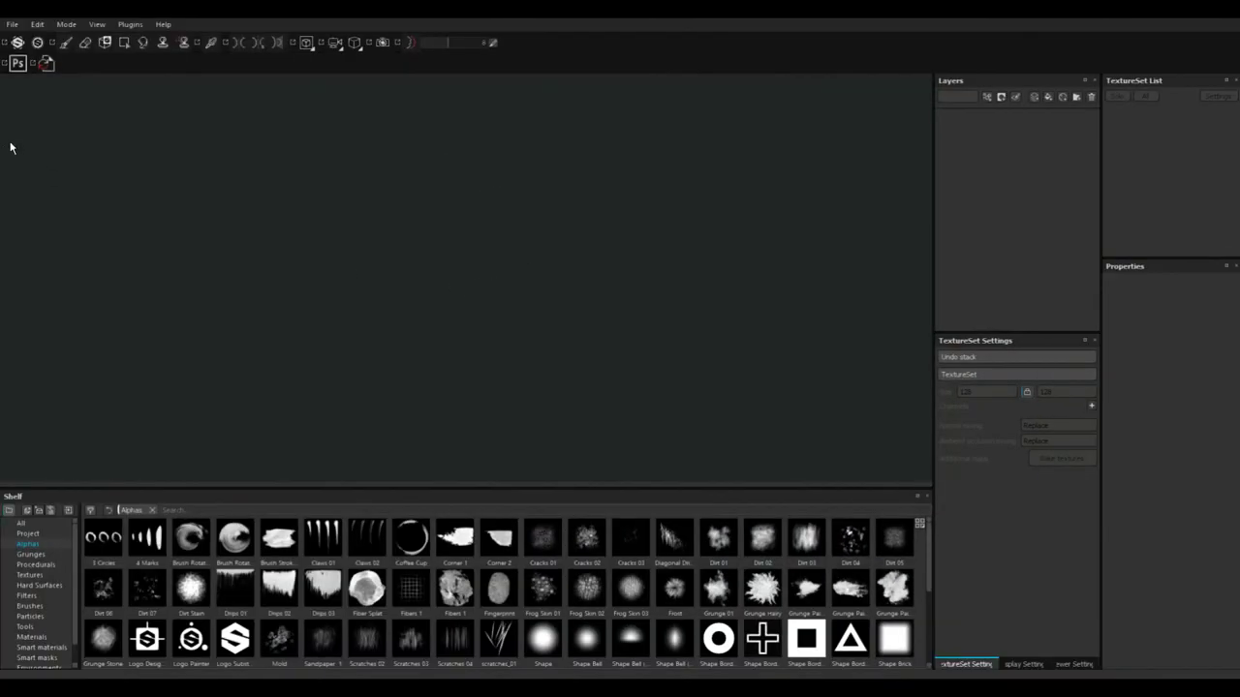
Switch to Substance Painter and create a new project using the Plane.obj mesh from the desktop.
{"action": "left_click", "coordinate": [14, 27]}
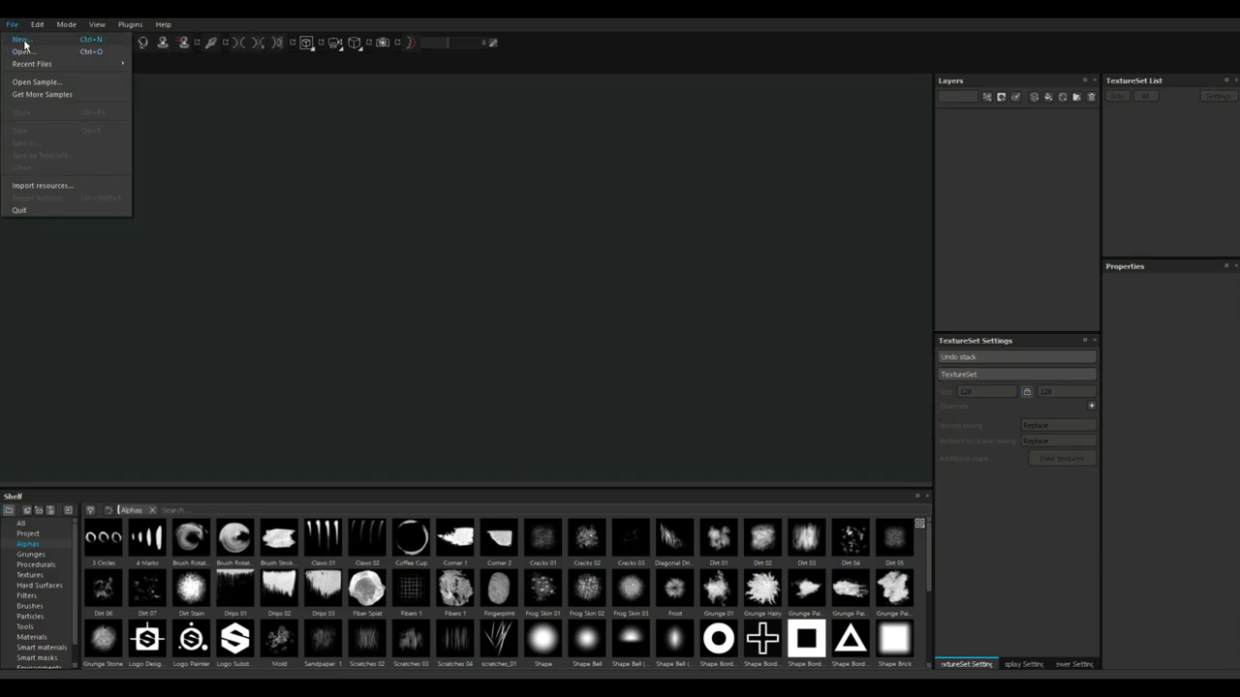
{"action": "left_click", "coordinate": [21, 39]}
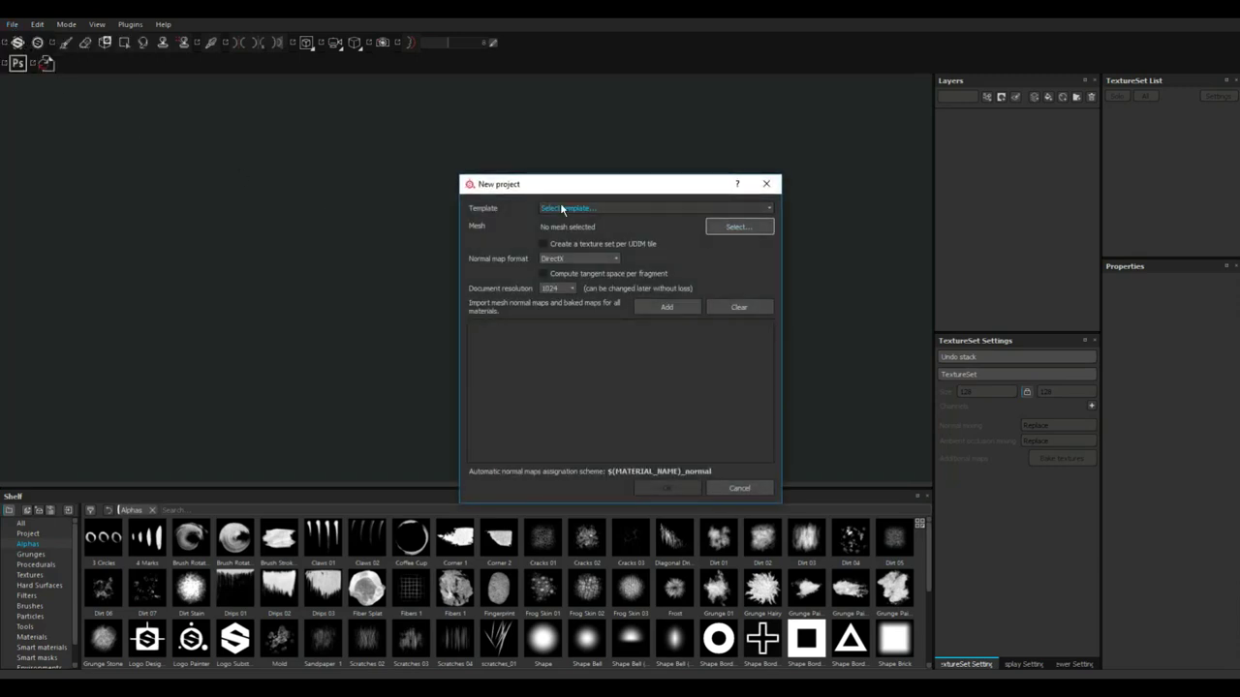
{"action": "left_click", "coordinate": [741, 229]}
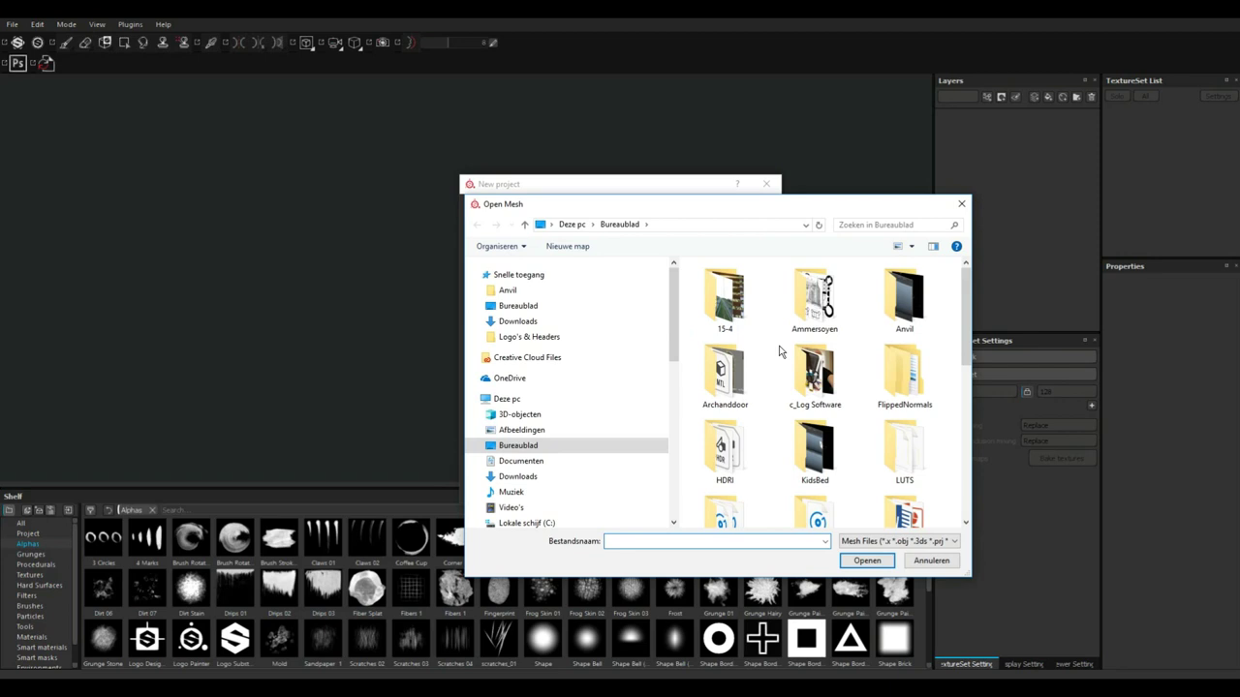
{"action": "scroll", "coordinate": [779, 351], "scroll_direction": "down", "scroll_amount": 5}
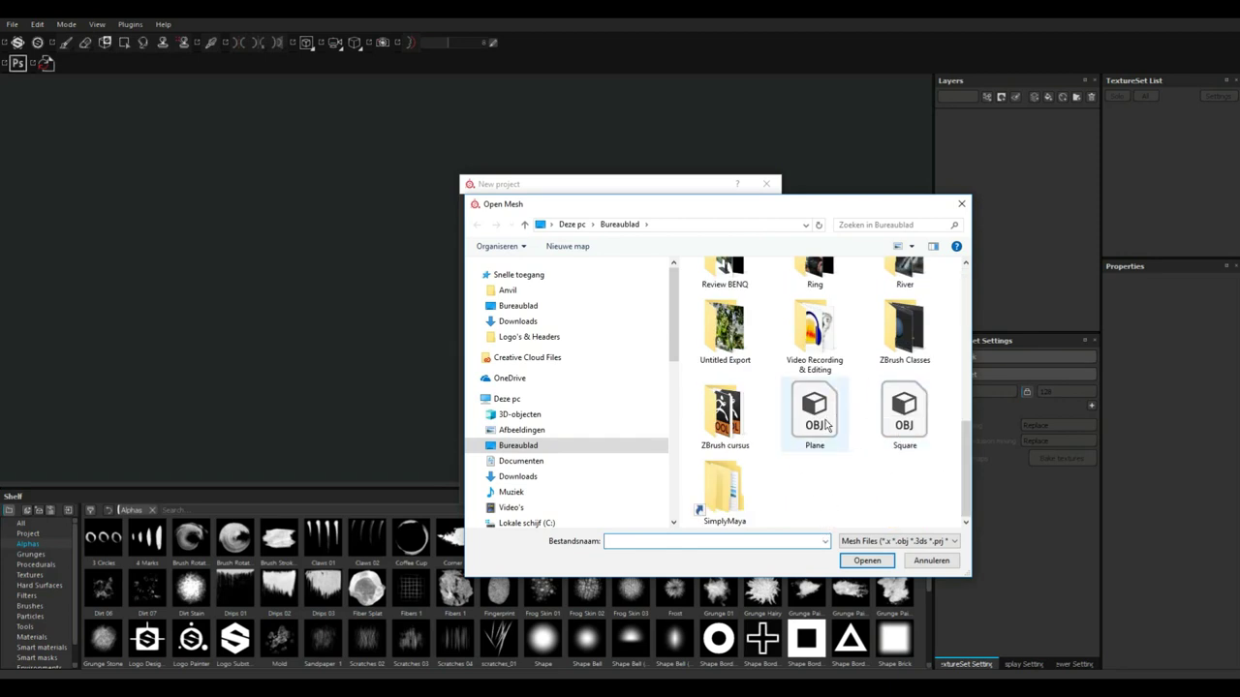
{"action": "left_click", "coordinate": [824, 416]}
{"action": "left_click", "coordinate": [865, 560]}
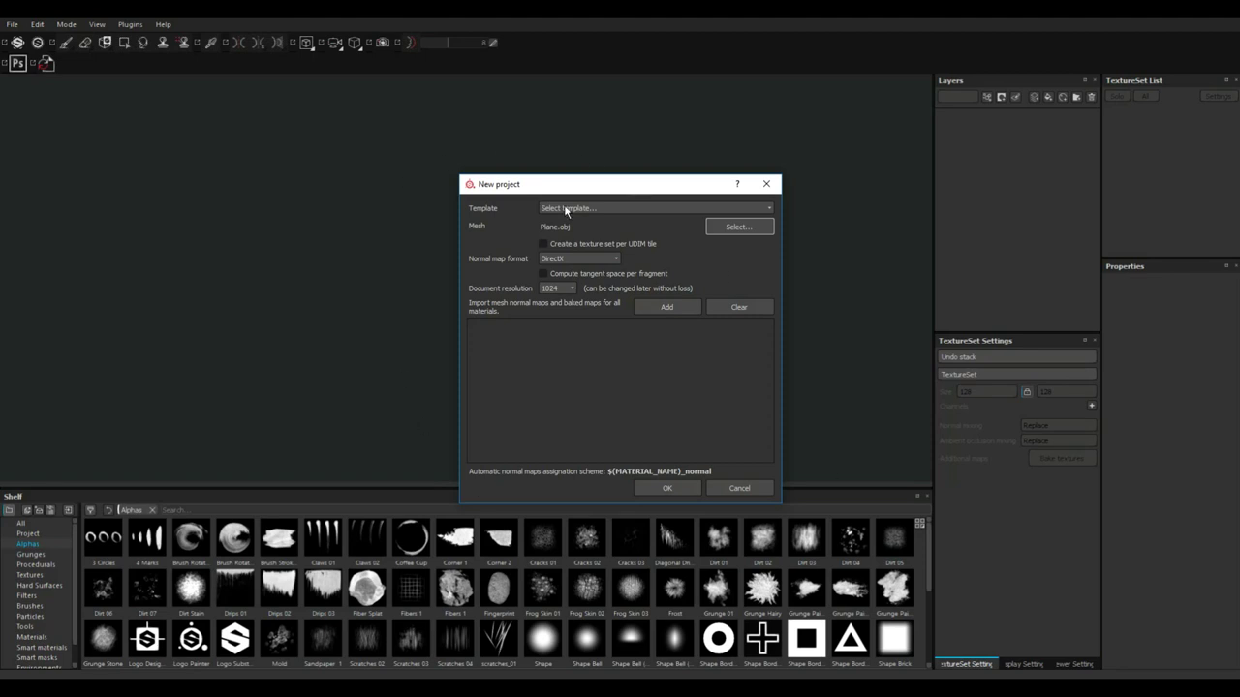
{"action": "left_click", "coordinate": [670, 487]}
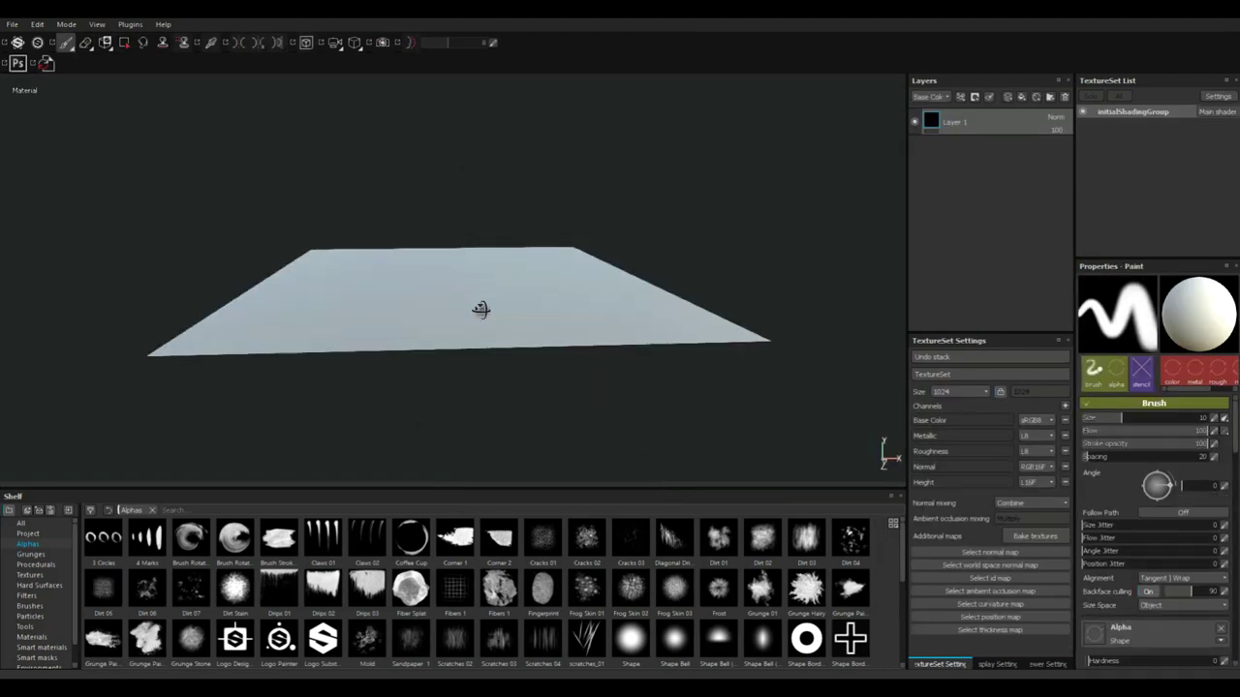
Bake all the mesh maps for initialShadingGroup with an output size of 2048.
{"action": "mouse_move", "coordinate": [592, 331]}
{"action": "left_mouse_down", "text": "alt"}
{"action": "mouse_move", "coordinate": [611, 307]}
{"action": "mouse_move", "coordinate": [584, 349]}
{"action": "mouse_move", "coordinate": [549, 367]}
{"action": "mouse_move", "coordinate": [548, 346]}
{"action": "mouse_move", "coordinate": [558, 358]}
{"action": "left_mouse_up", "text": "alt"}
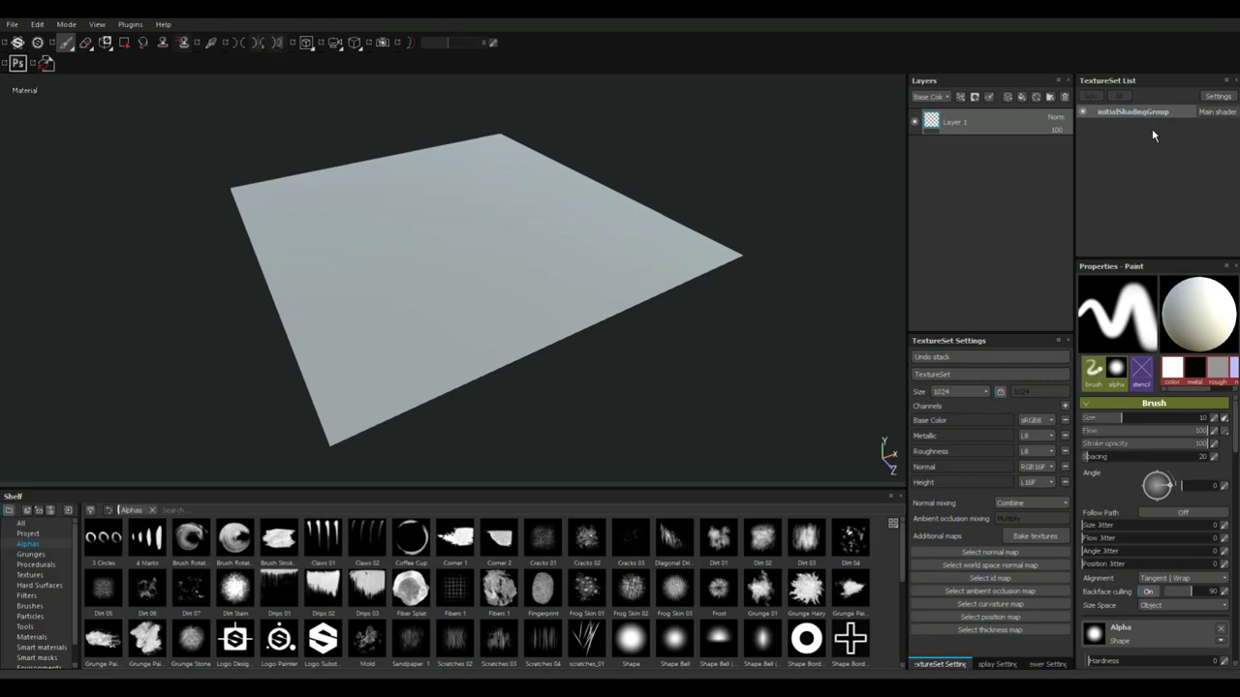
{"action": "left_click", "coordinate": [1032, 537]}
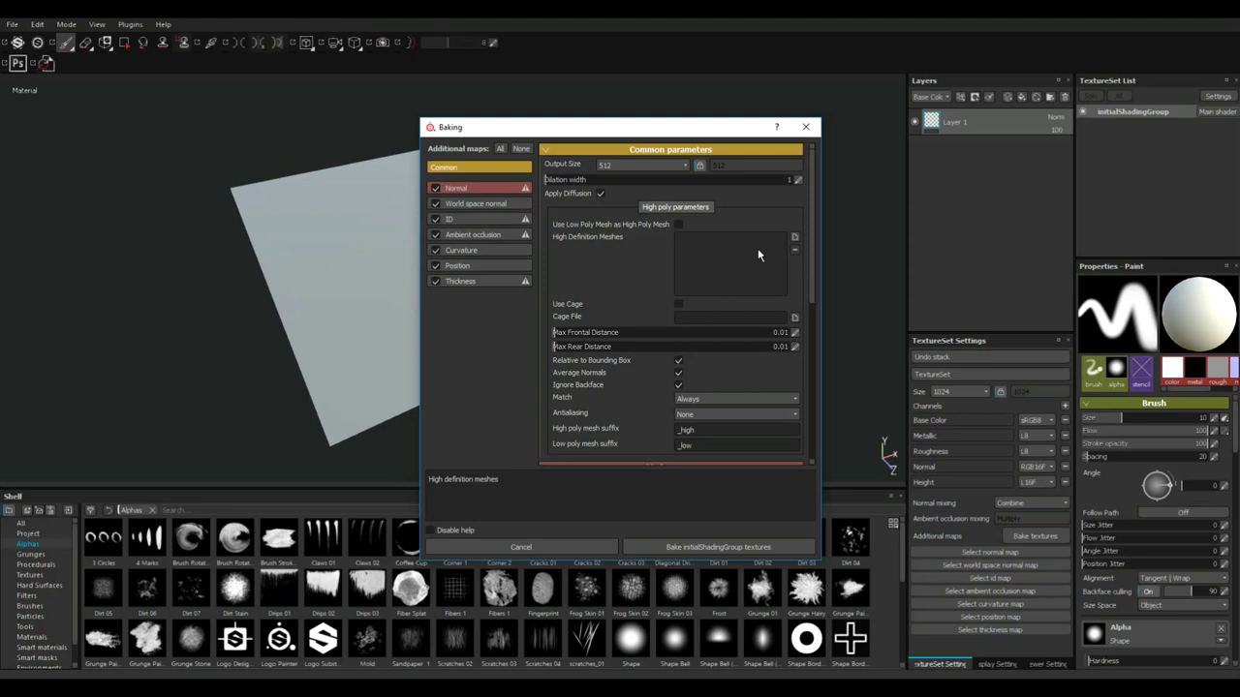
{"action": "left_click", "coordinate": [605, 166]}
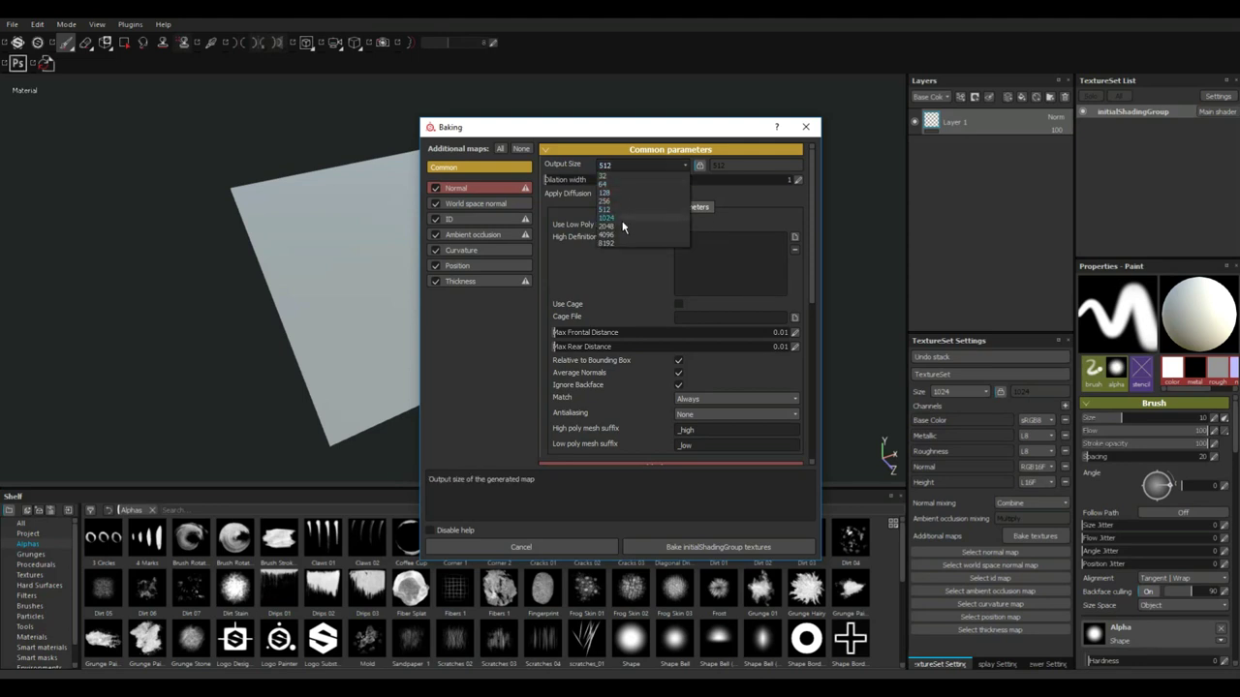
{"action": "left_click", "coordinate": [619, 227]}
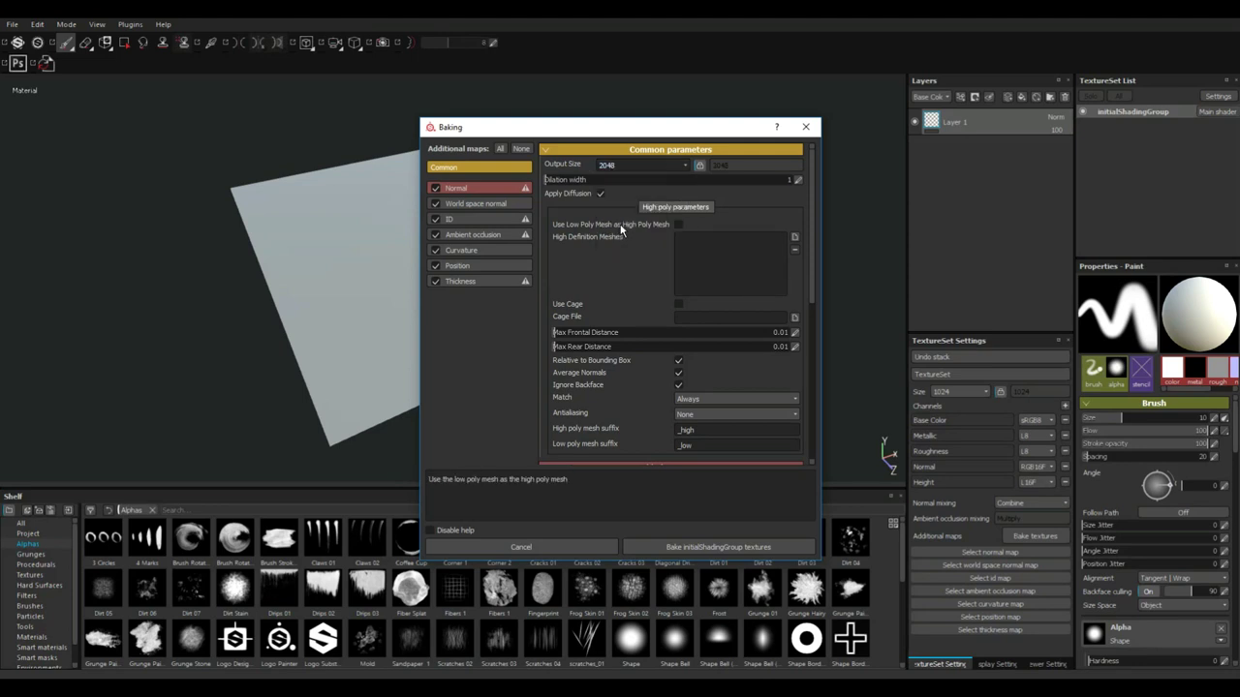
{"action": "left_click", "coordinate": [701, 548]}
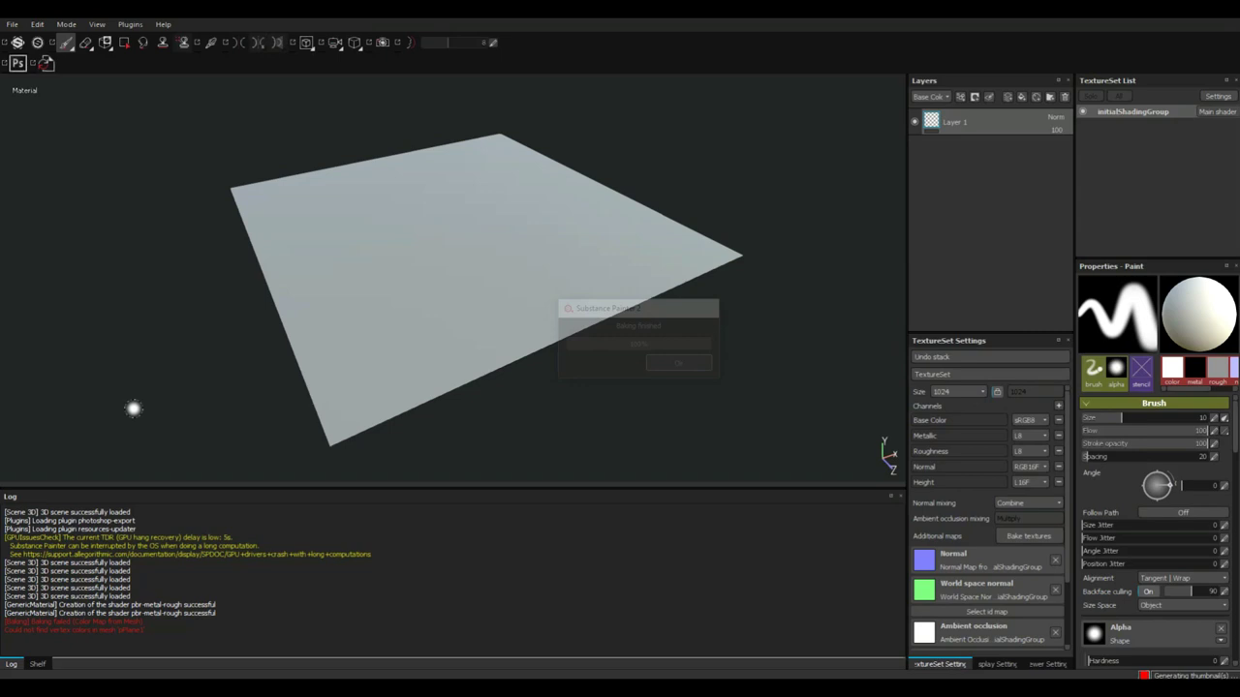
Reset the interface layout to its default.
{"action": "left_click", "coordinate": [77, 26]}
{"action": "mouse_move", "coordinate": [97, 25]}
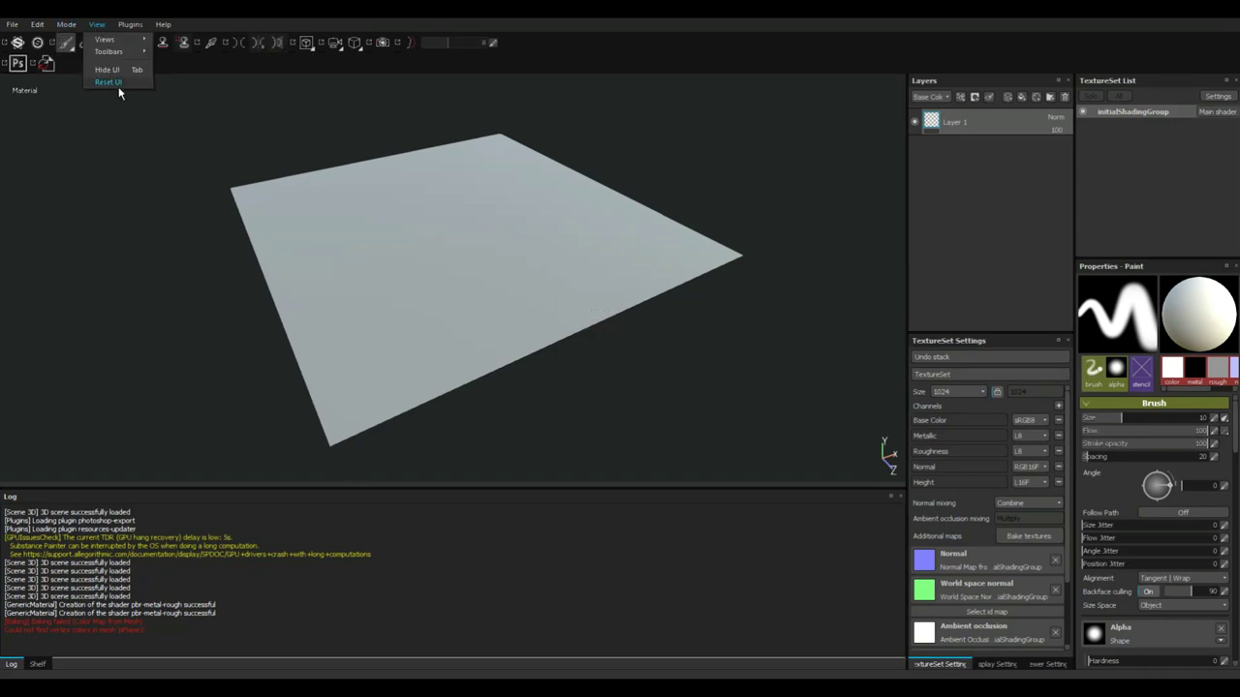
{"action": "left_click", "coordinate": [114, 83]}
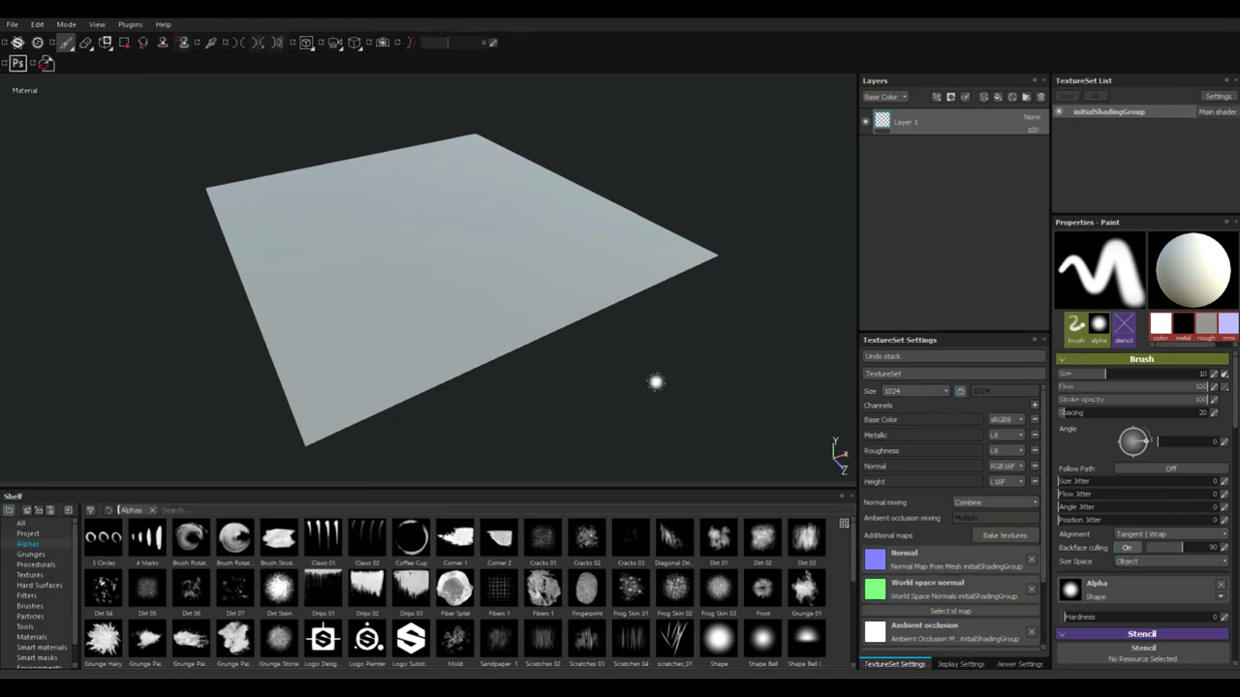
{"action": "mouse_move", "coordinate": [650, 387]}
{"action": "left_mouse_down", "text": "alt"}
{"action": "mouse_move", "coordinate": [563, 405]}
{"action": "mouse_move", "coordinate": [598, 443]}
{"action": "mouse_move", "coordinate": [636, 444]}
{"action": "mouse_move", "coordinate": [586, 413]}
{"action": "left_mouse_up", "text": "alt"}
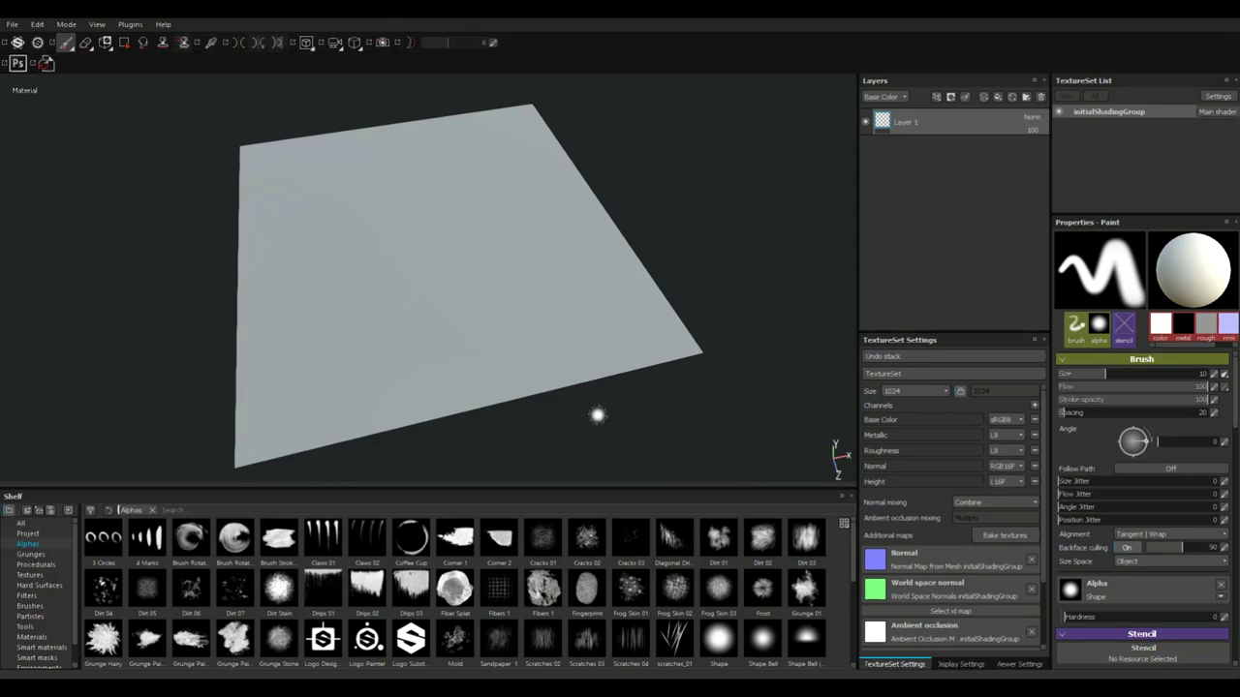
{"action": "left_click", "coordinate": [997, 98]}
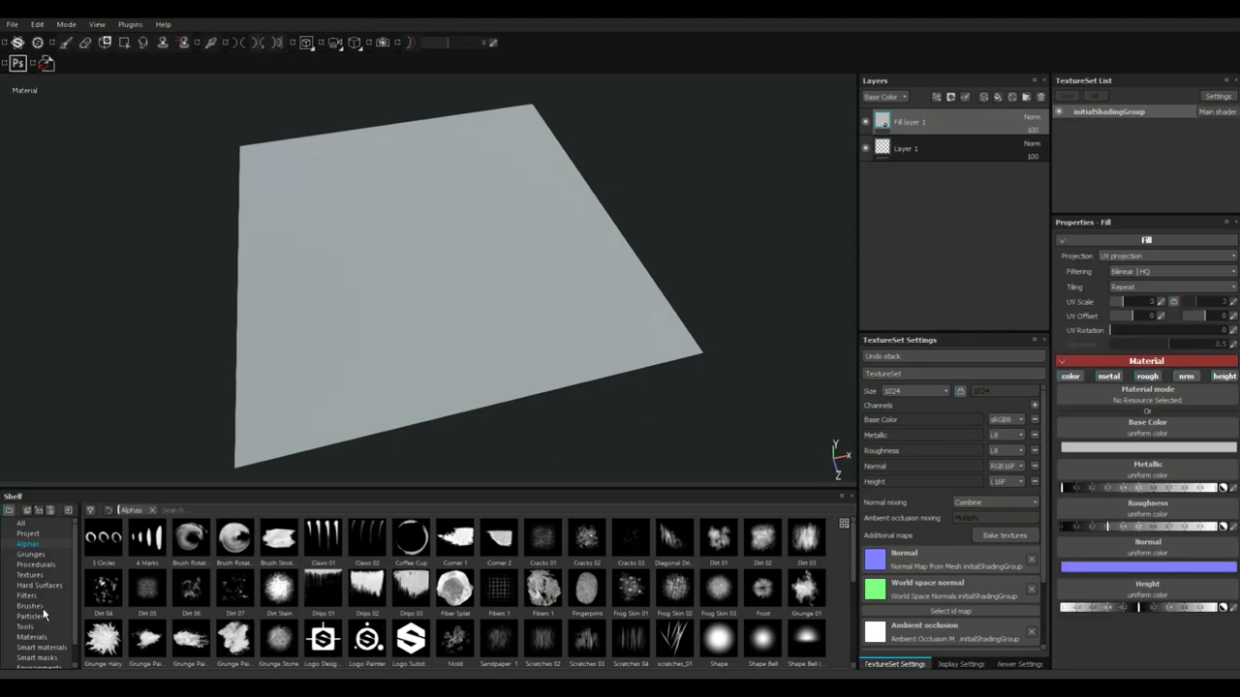
{"action": "left_click", "coordinate": [31, 638]}
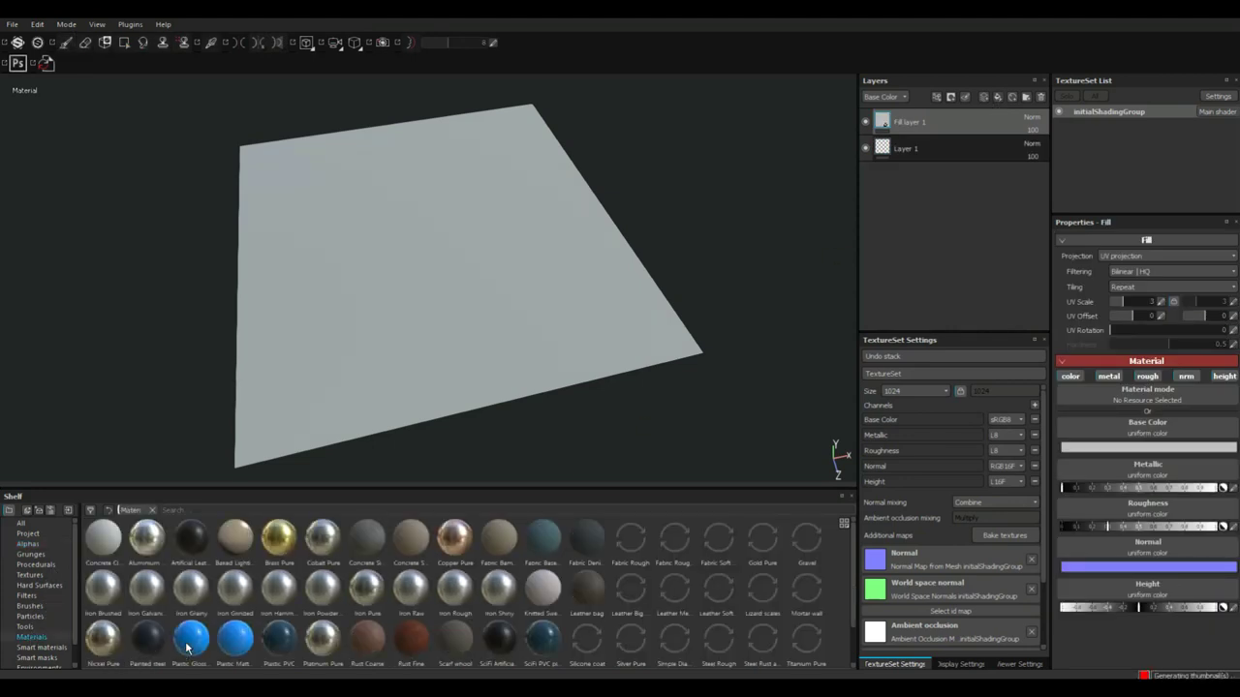
{"action": "left_click_drag", "start_coordinate": [189, 647], "coordinate": [961, 122]}
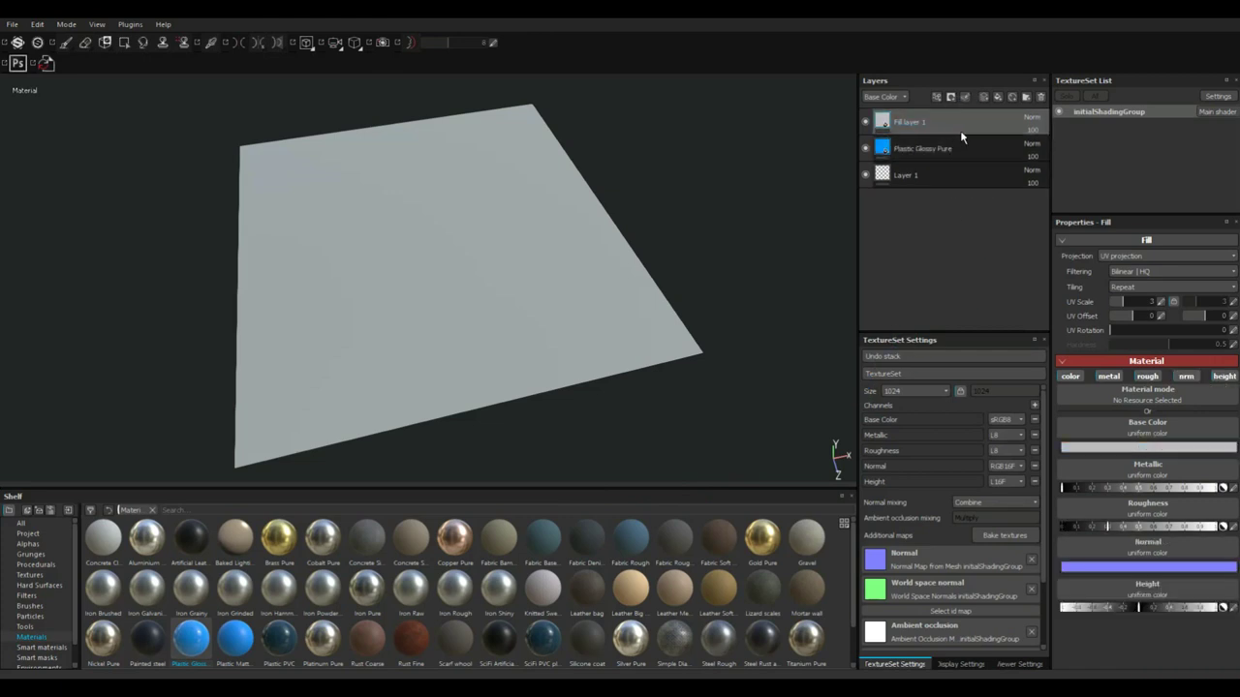
{"action": "key", "text": "Delete"}
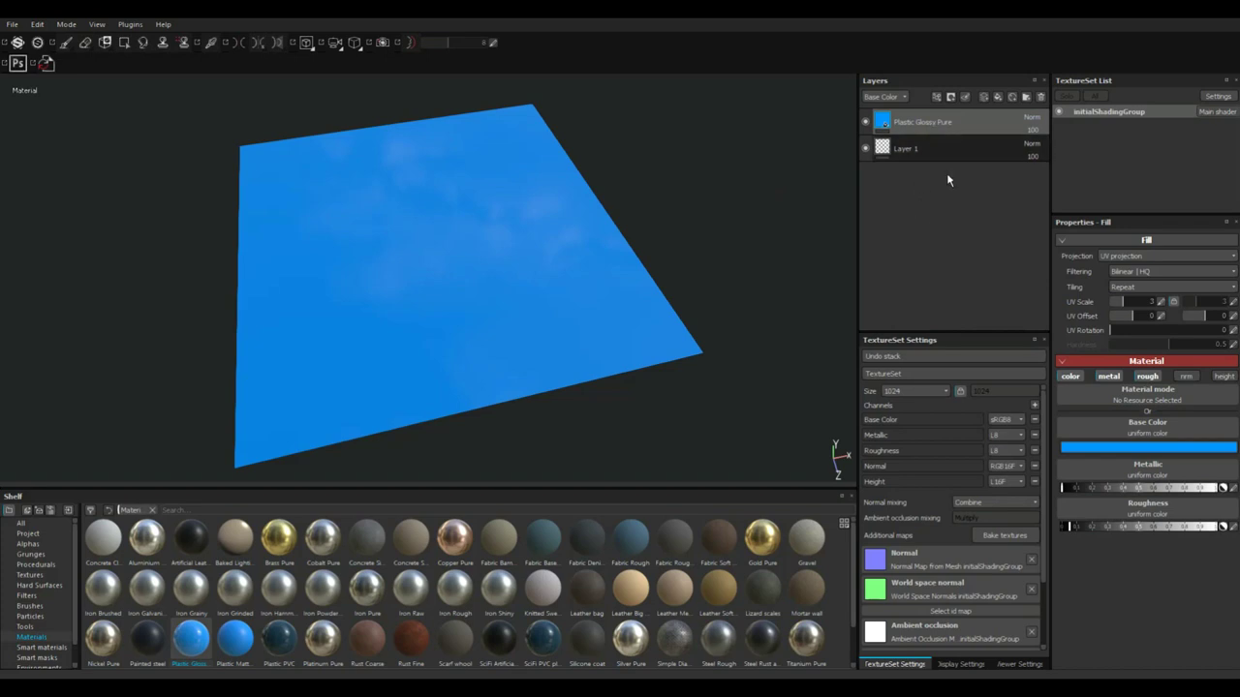
{"action": "key", "text": "Delete"}
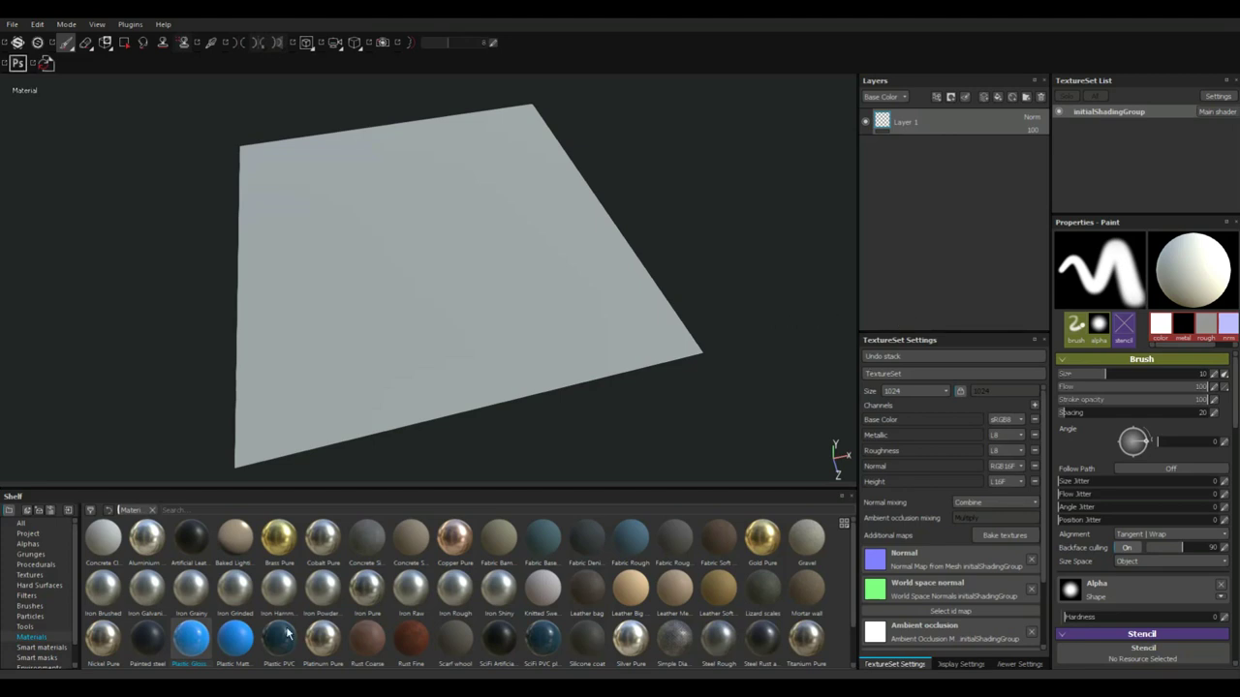
Add the Plastic Glossy Pure material as a layer below Layer 1 and give it a black mask.
{"action": "left_click_drag", "start_coordinate": [197, 651], "coordinate": [976, 201]}
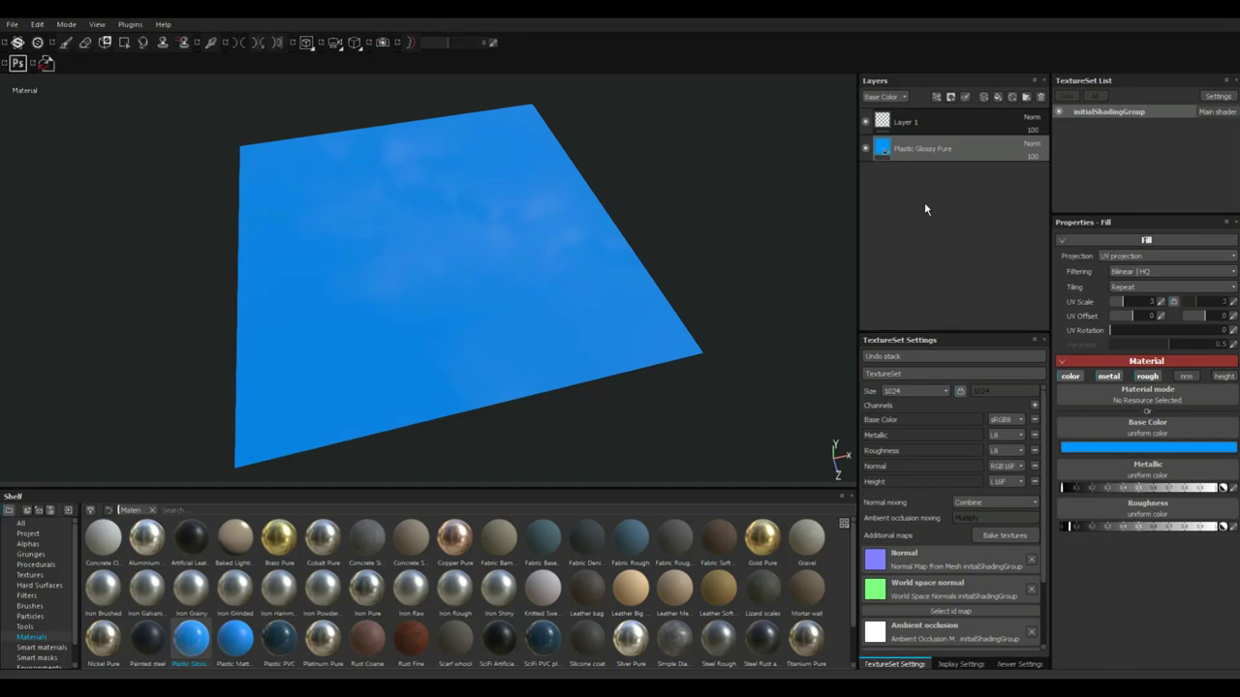
{"action": "right_click", "coordinate": [942, 158]}
{"action": "left_click", "coordinate": [1009, 172]}
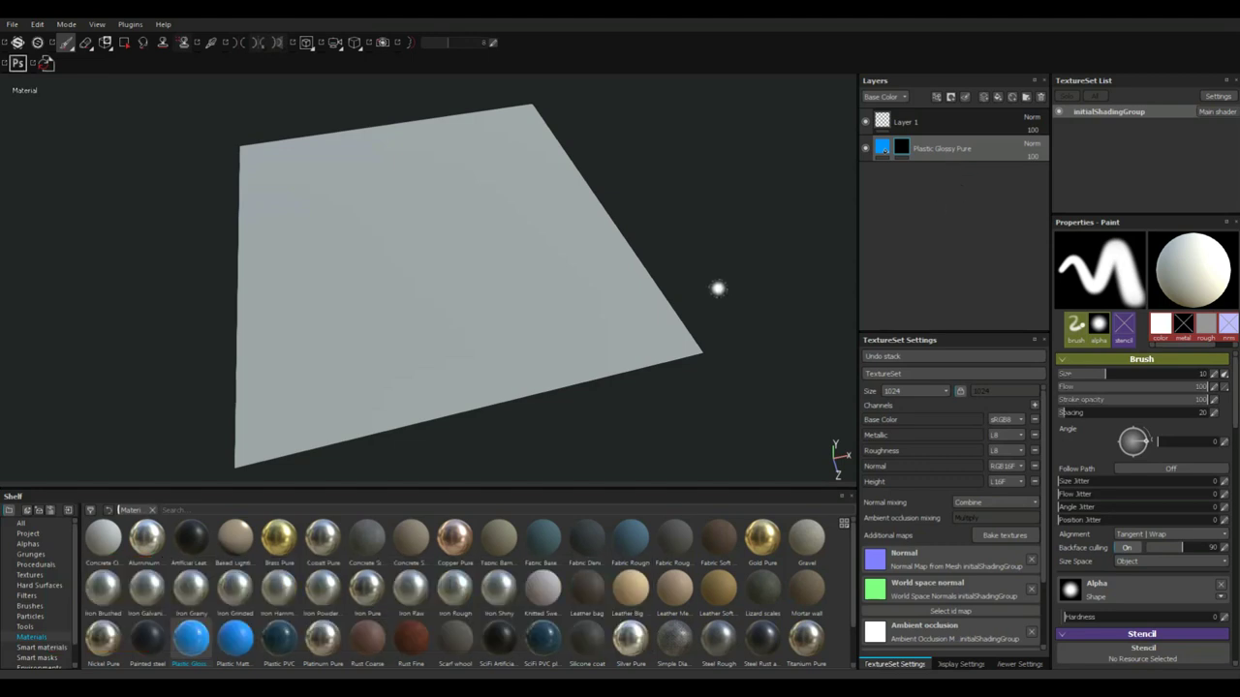
{"action": "left_click", "coordinate": [571, 280]}
{"action": "left_click_drag", "start_coordinate": [599, 291], "coordinate": [658, 360]}
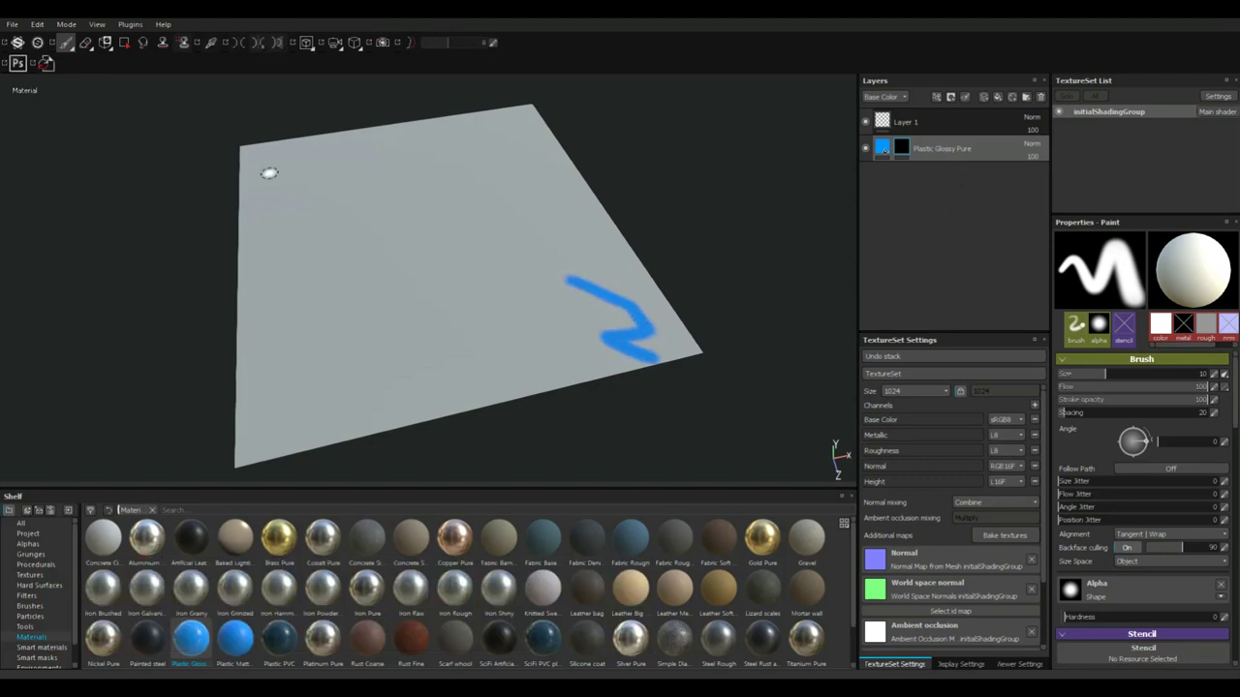
{"action": "mouse_move", "coordinate": [256, 165]}
{"action": "left_mouse_down"}
{"action": "mouse_move", "coordinate": [302, 212]}
{"action": "mouse_move", "coordinate": [379, 240]}
{"action": "left_mouse_up"}
{"action": "mouse_move", "coordinate": [446, 195]}
{"action": "left_mouse_down"}
{"action": "mouse_move", "coordinate": [441, 251]}
{"action": "mouse_move", "coordinate": [513, 265]}
{"action": "mouse_move", "coordinate": [490, 297]}
{"action": "mouse_move", "coordinate": [460, 232]}
{"action": "mouse_move", "coordinate": [395, 313]}
{"action": "mouse_move", "coordinate": [401, 362]}
{"action": "left_mouse_up"}
{"action": "key", "text": "ctrl+z"}
{"action": "key", "text": "ctrl+z"}
{"action": "key", "text": "ctrl+z"}
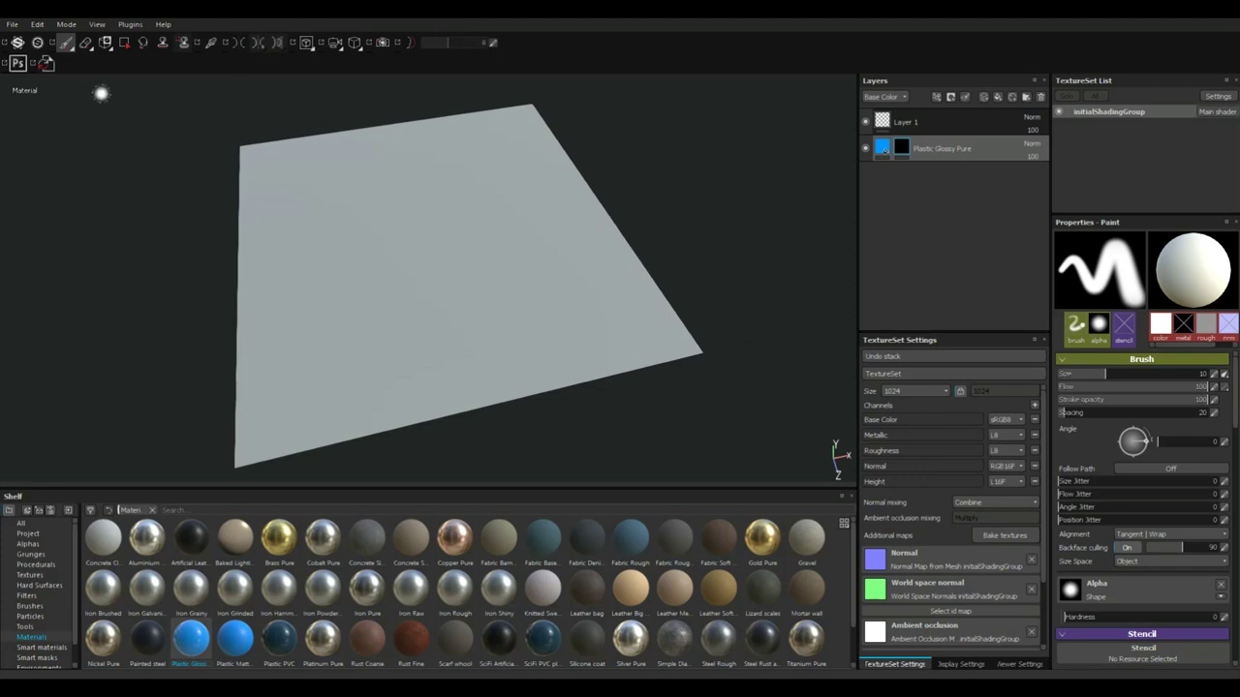
Use Polygon Fill on the Plastic Glossy Pure mask to reveal the plane's center square and four corner squares in a checkerboard pattern.
{"action": "left_click", "coordinate": [124, 43]}
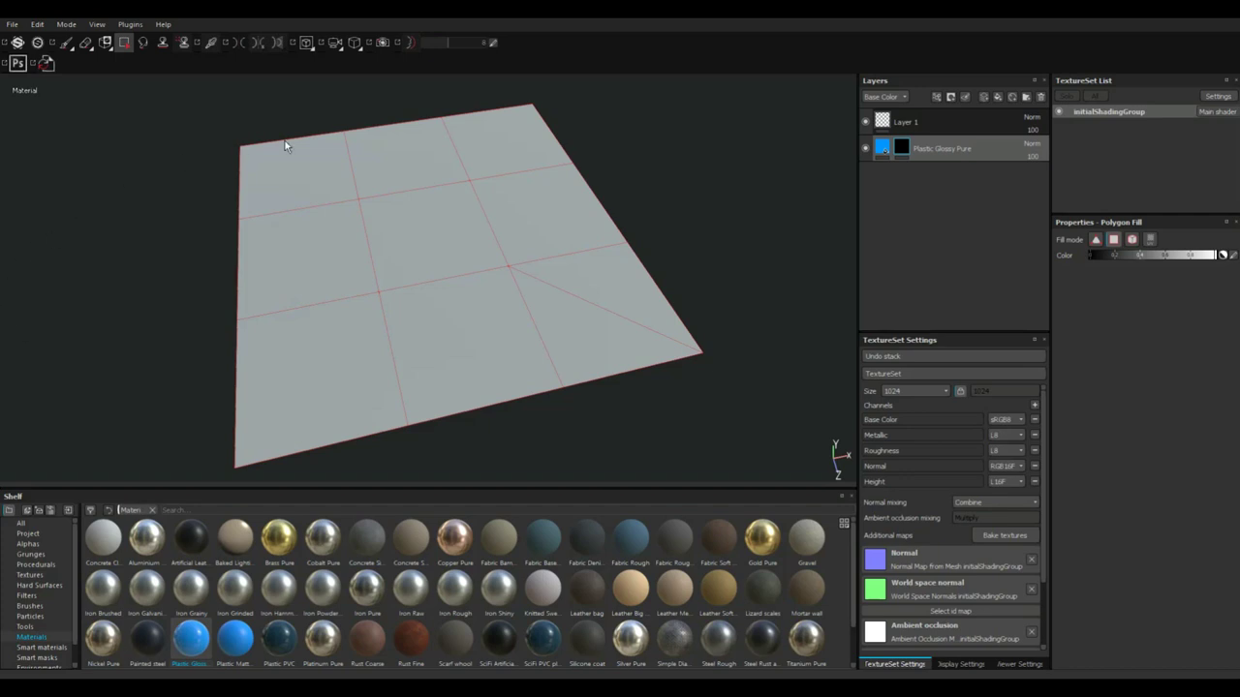
{"action": "left_click", "coordinate": [435, 240]}
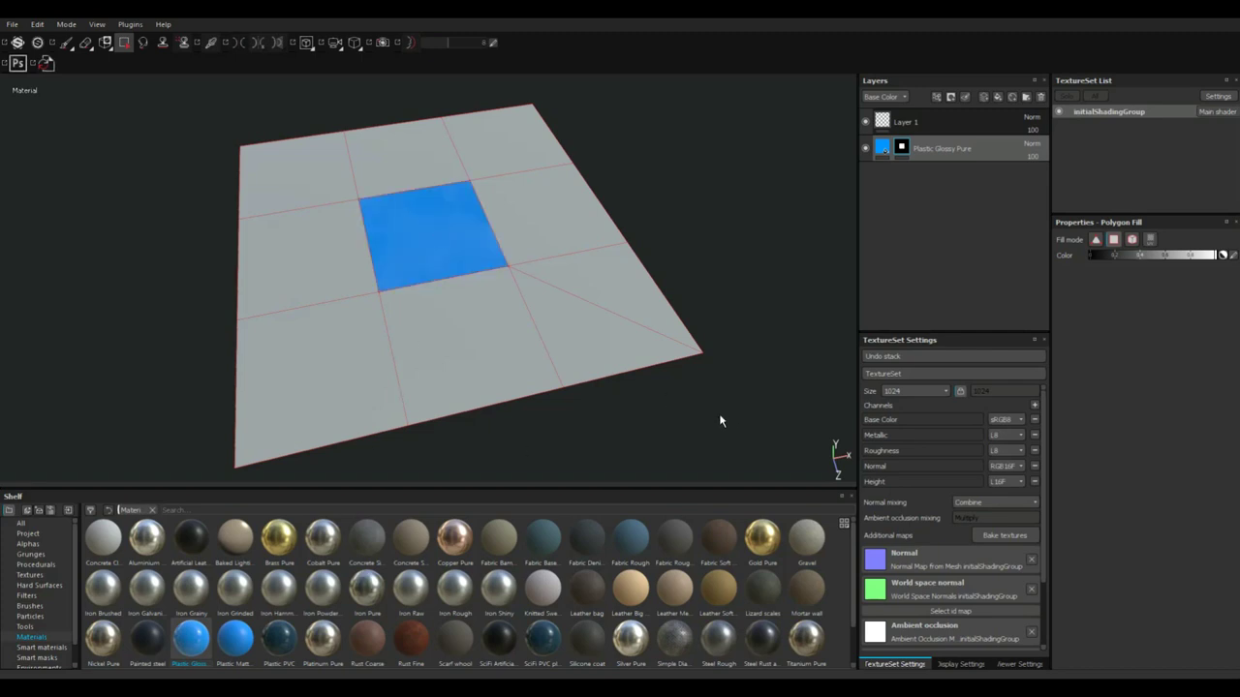
{"action": "left_click", "coordinate": [325, 194]}
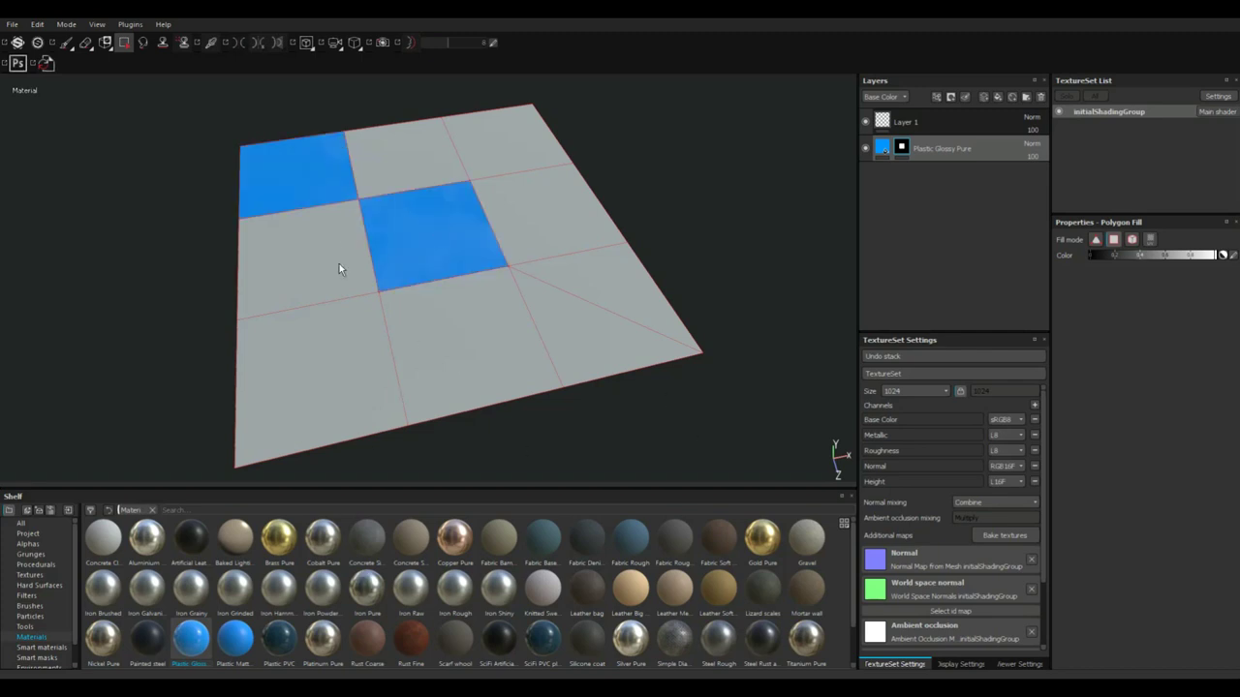
{"action": "left_click", "coordinate": [344, 379]}
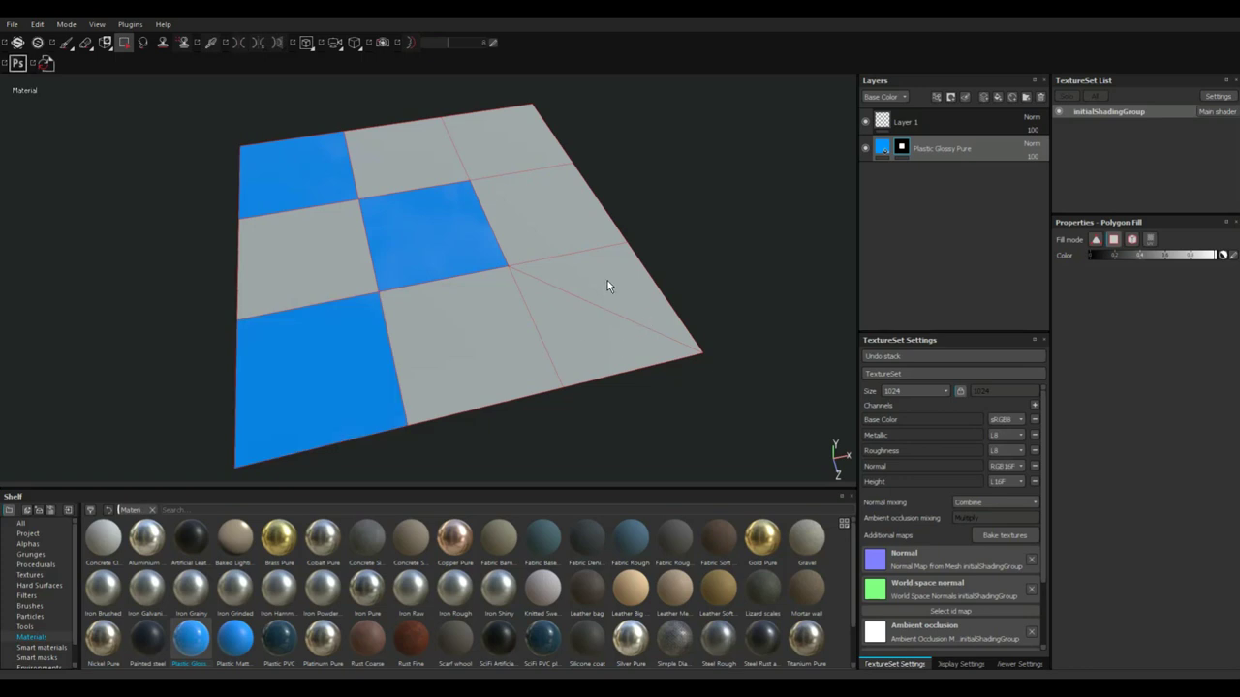
{"action": "left_click", "coordinate": [515, 151]}
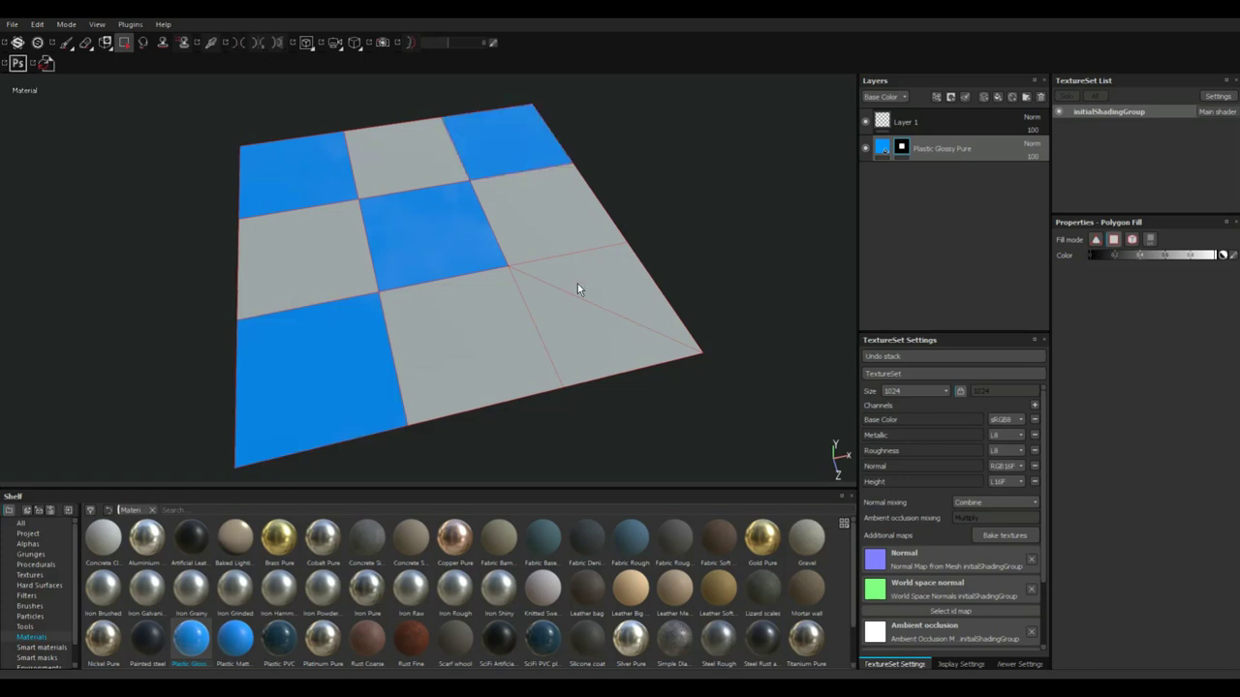
{"action": "left_click", "coordinate": [586, 331]}
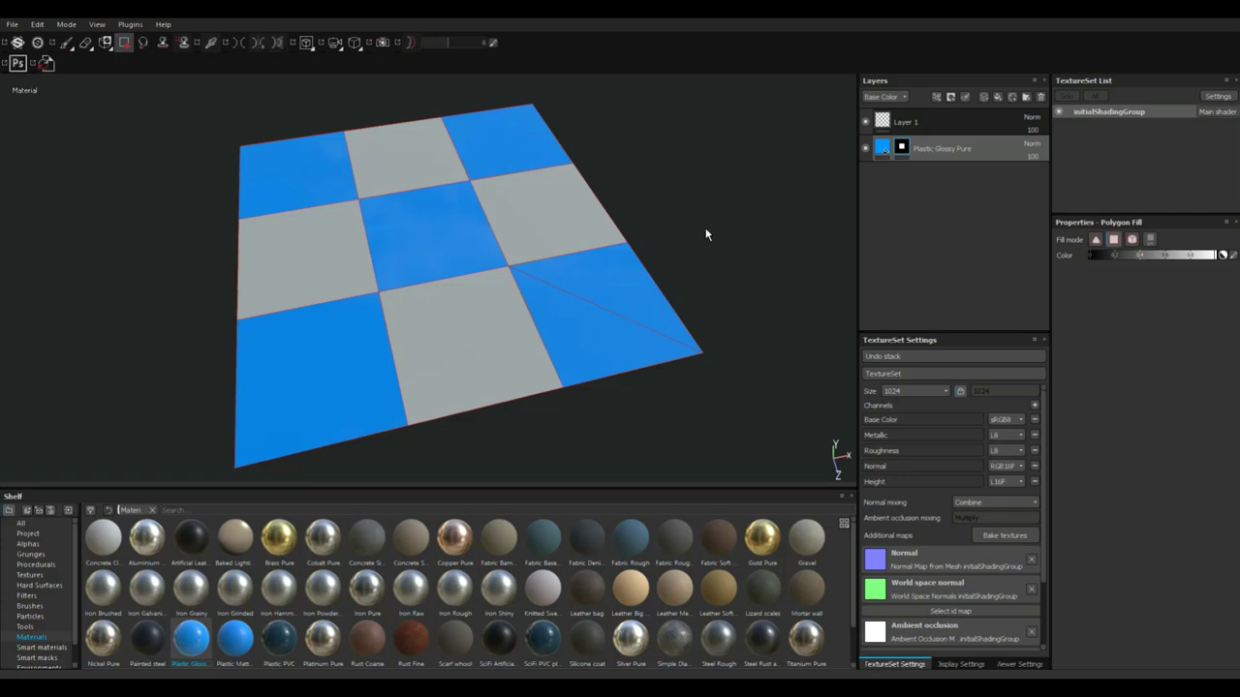